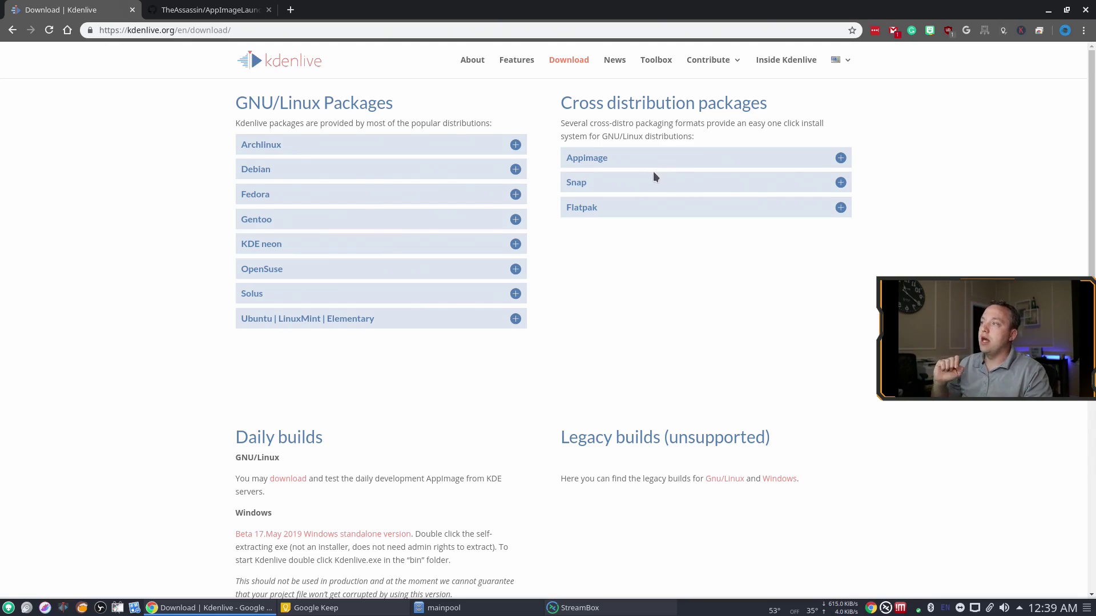
- Open the files.kde.org Kdenlive release index, scroll to the 19.04.1b AppImage, then close the tab
{"action": "left_click", "coordinate": [641, 158]}
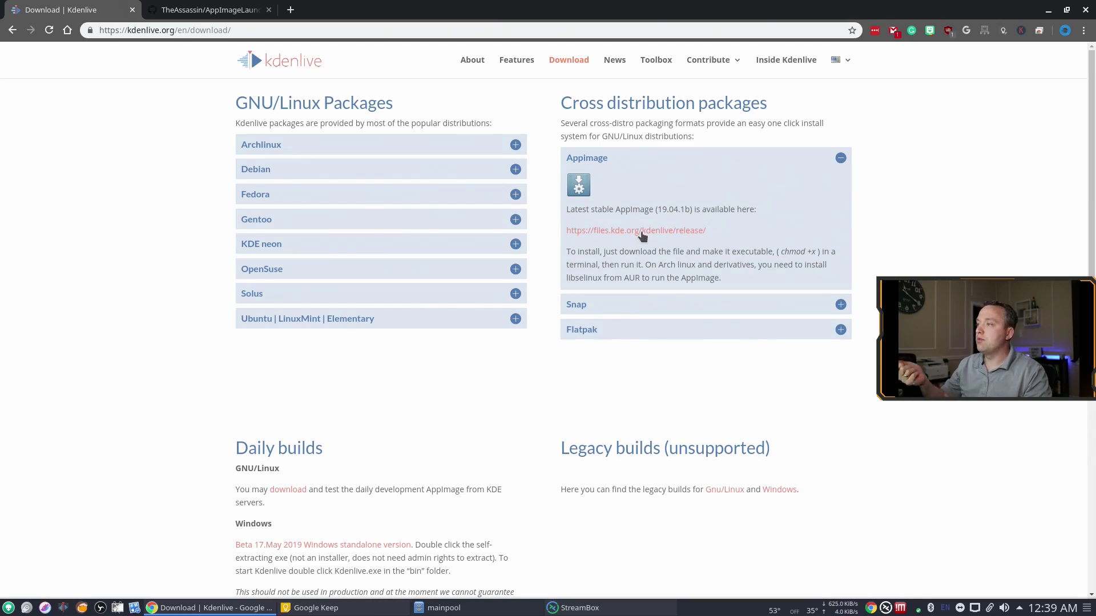
{"action": "left_click", "coordinate": [648, 234]}
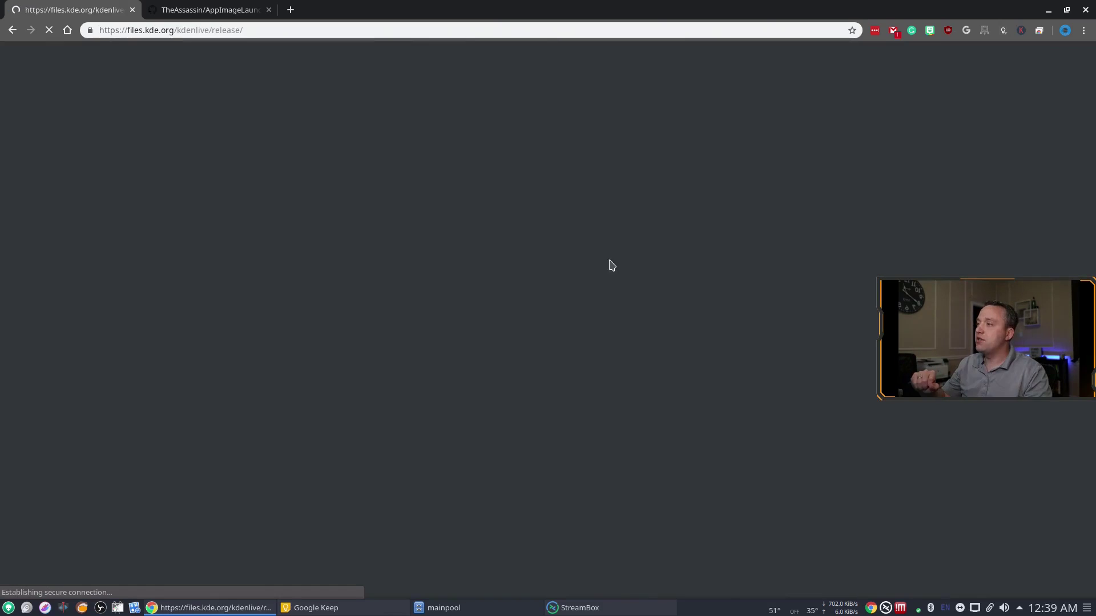
{"action": "scroll", "coordinate": [626, 402], "scroll_direction": "down", "scroll_amount": 5}
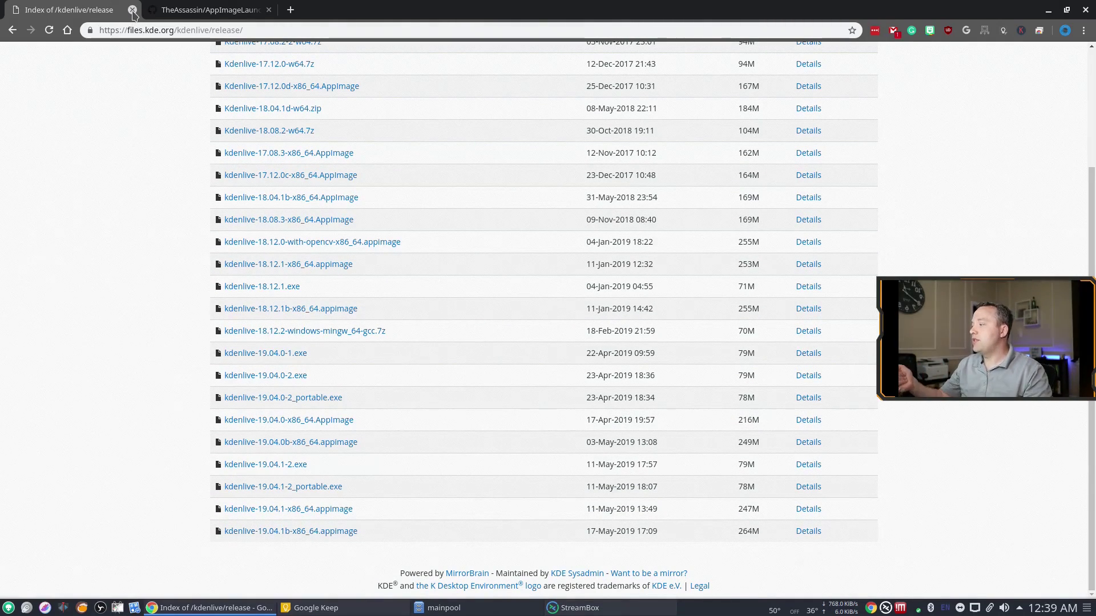
{"action": "key", "text": "ctrl+w"}
- In Downloads, allow kdenlive-19.04.1b-x86_64.appimage to execute as a program via its Properties permissions
{"action": "left_click", "coordinate": [451, 608]}
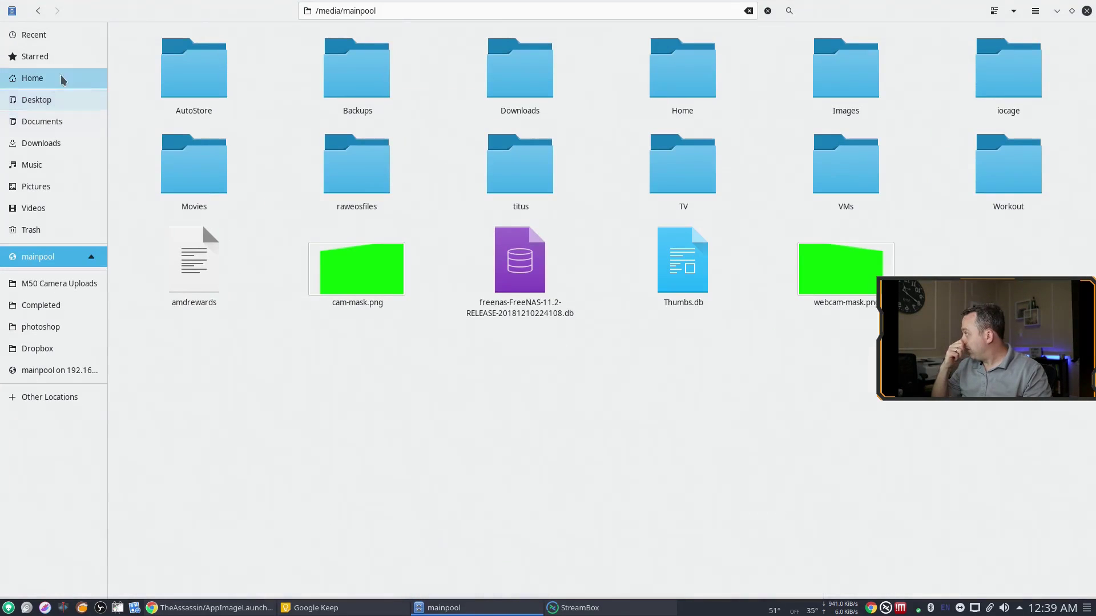
{"action": "left_click", "coordinate": [45, 142]}
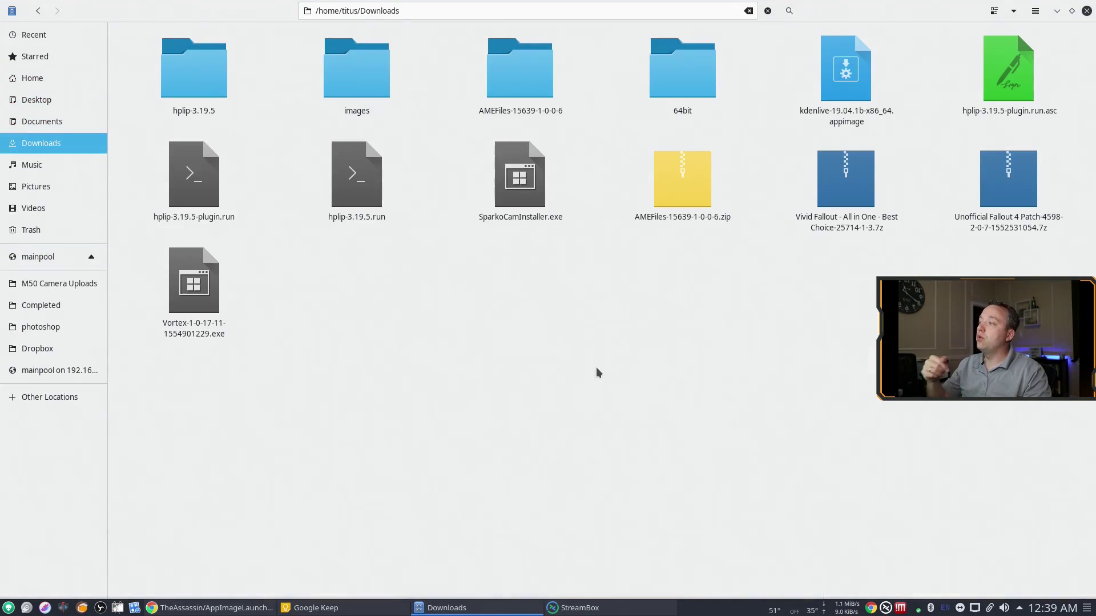
{"action": "right_click", "coordinate": [833, 83]}
{"action": "left_click", "coordinate": [859, 306]}
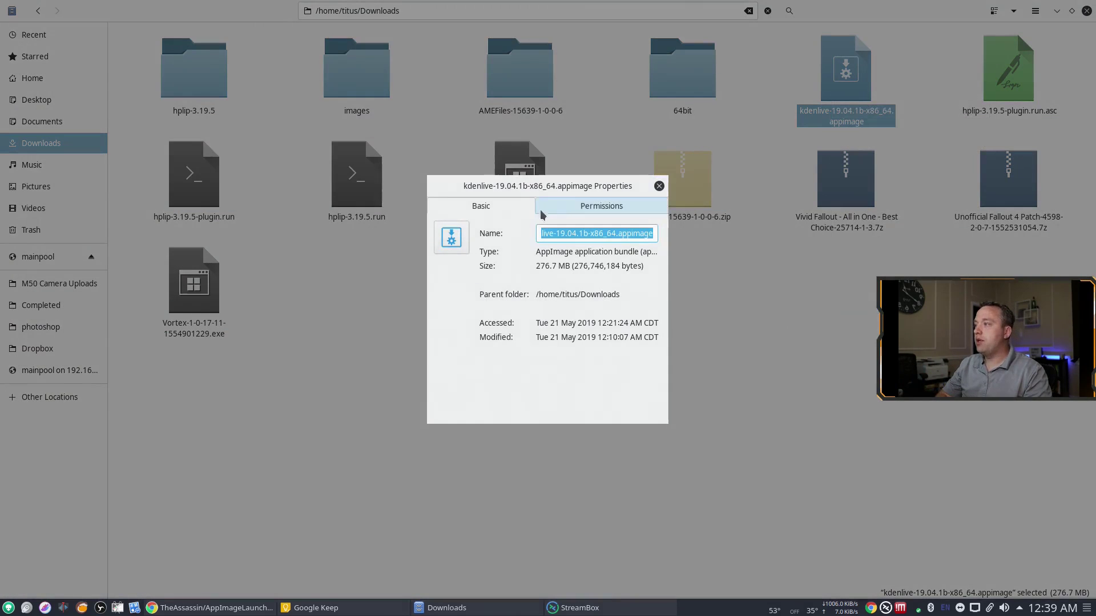
{"action": "left_click", "coordinate": [585, 204]}
{"action": "left_click", "coordinate": [538, 374]}
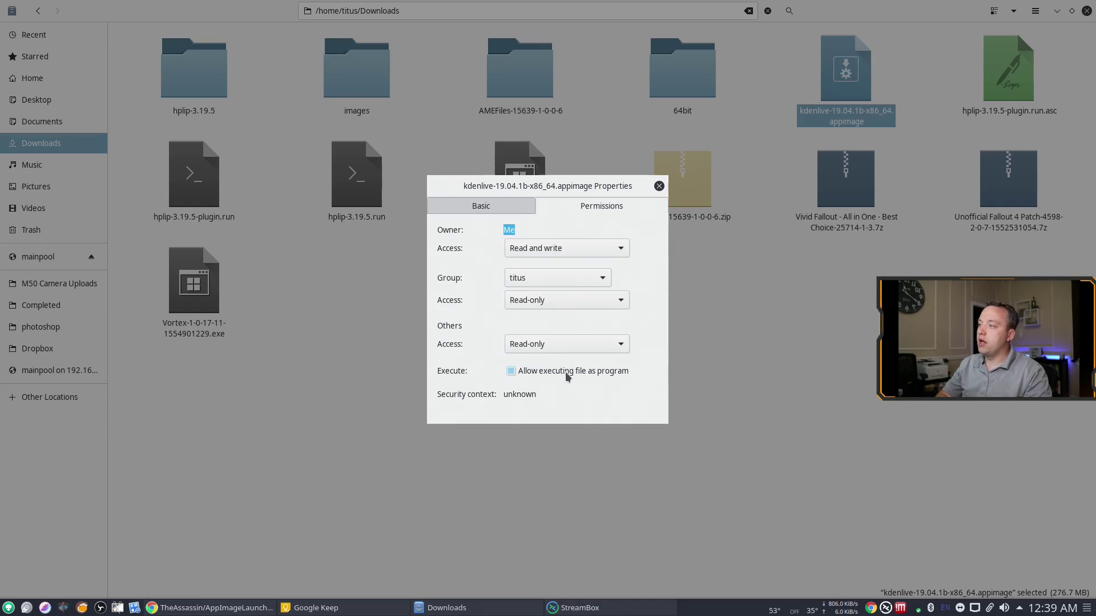
{"action": "left_click", "coordinate": [622, 371]}
{"action": "left_click", "coordinate": [510, 373]}
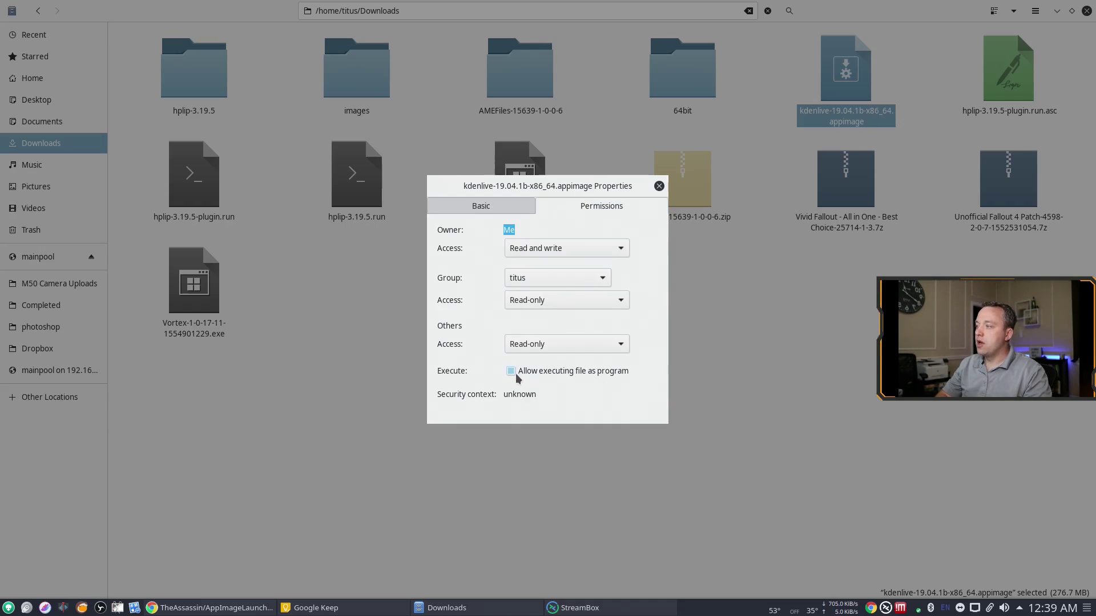
{"action": "left_click", "coordinate": [659, 186]}
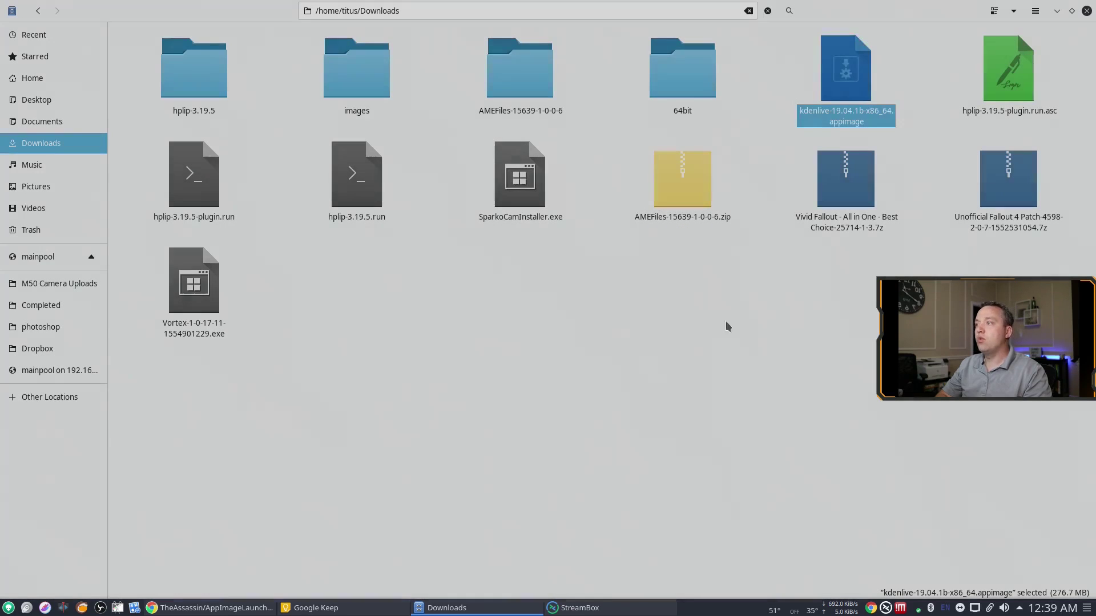
{"action": "left_click", "coordinate": [896, 104]}
{"action": "left_click", "coordinate": [837, 85]}
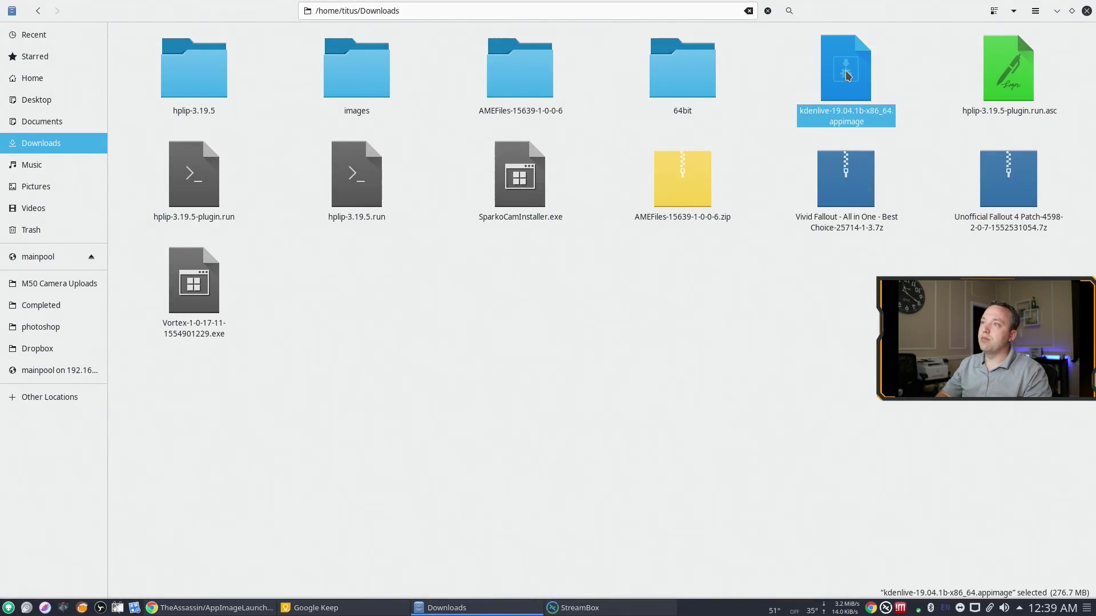
- Run the Kdenlive AppImage, check the new untitled project window, then minimize Kdenlive
{"action": "right_click", "coordinate": [849, 73]}
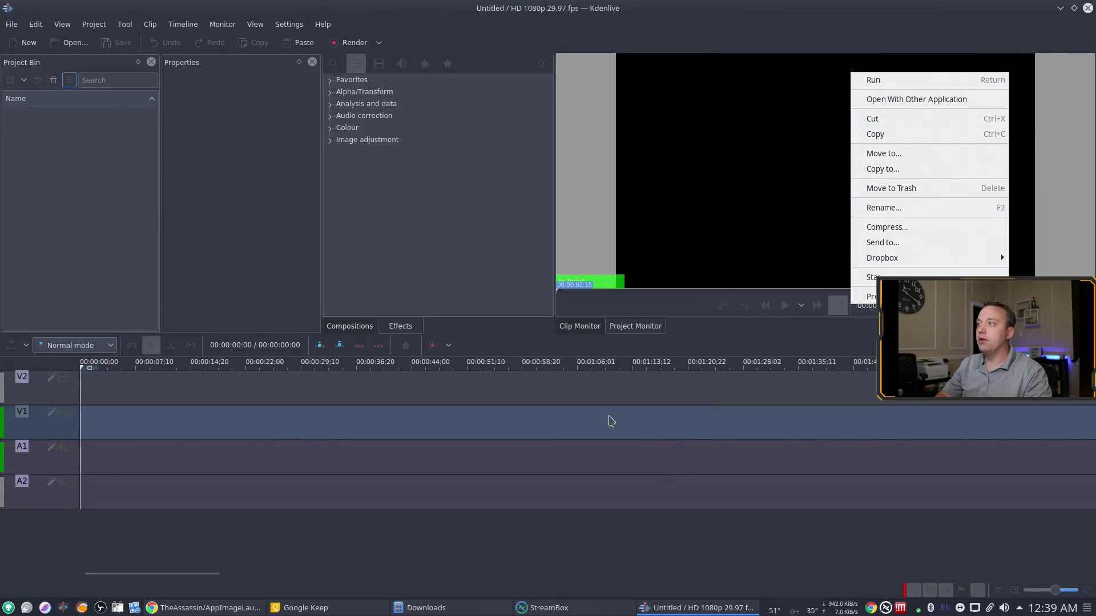
{"action": "left_click", "coordinate": [624, 17]}
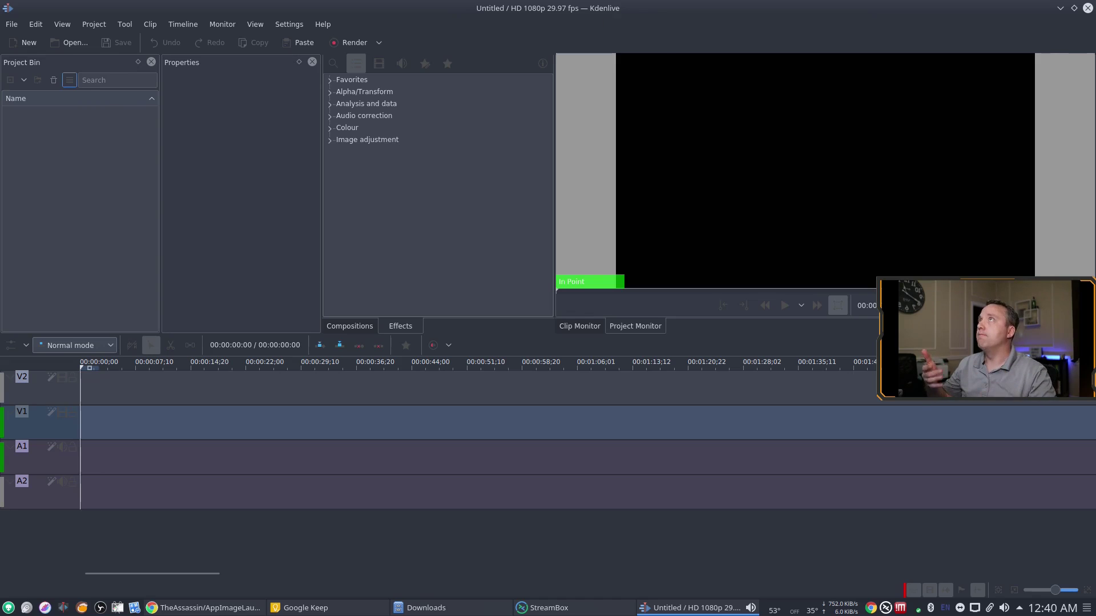
{"action": "left_click", "coordinate": [1059, 8]}
- Bring up the AppImageLauncher GitHub page and browse its 13 releases list
{"action": "left_click", "coordinate": [208, 608]}
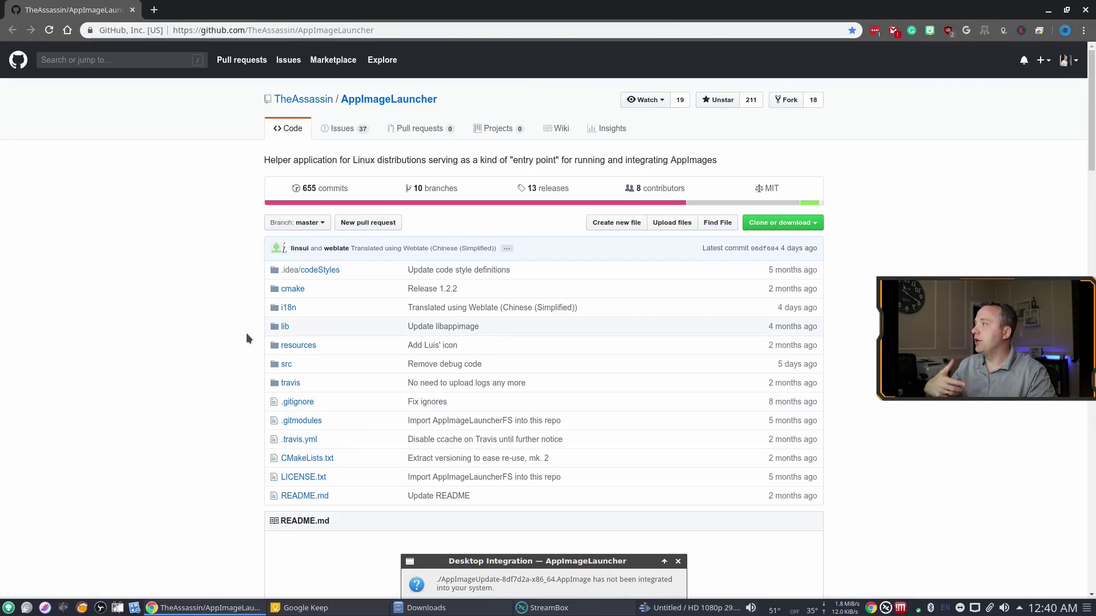
{"action": "scroll", "coordinate": [184, 344], "scroll_direction": "down", "scroll_amount": 5}
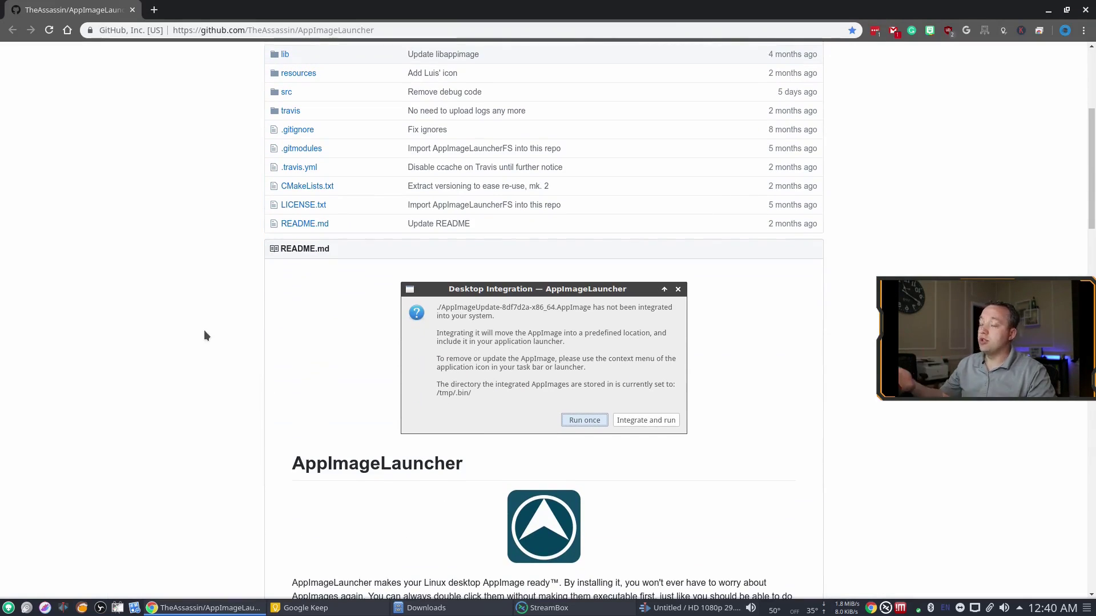
{"action": "scroll", "coordinate": [204, 335], "scroll_direction": "up", "scroll_amount": 5}
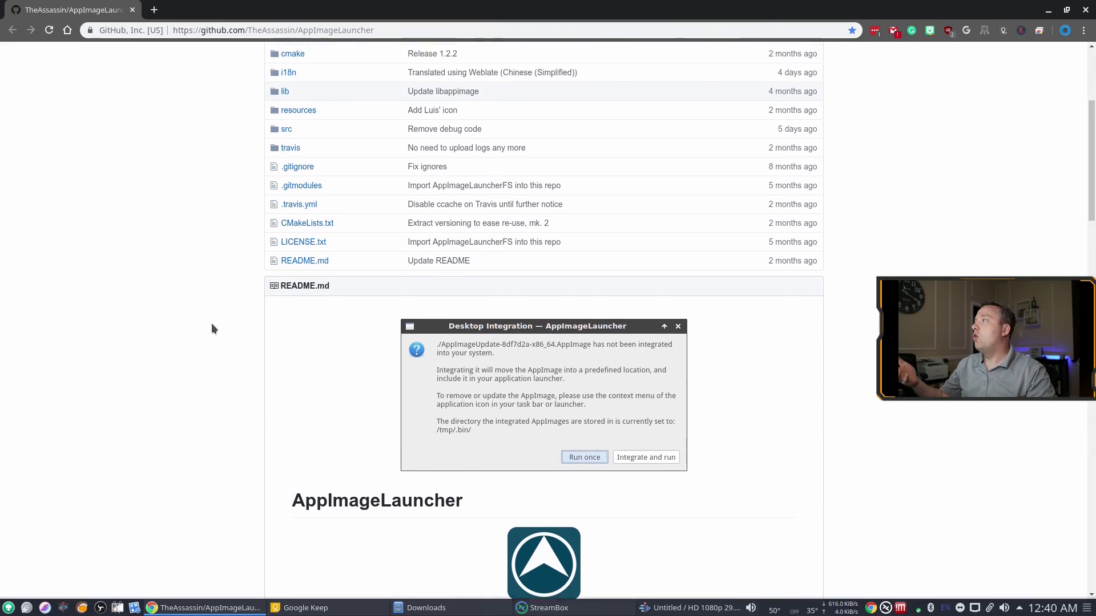
{"action": "left_click", "coordinate": [554, 190]}
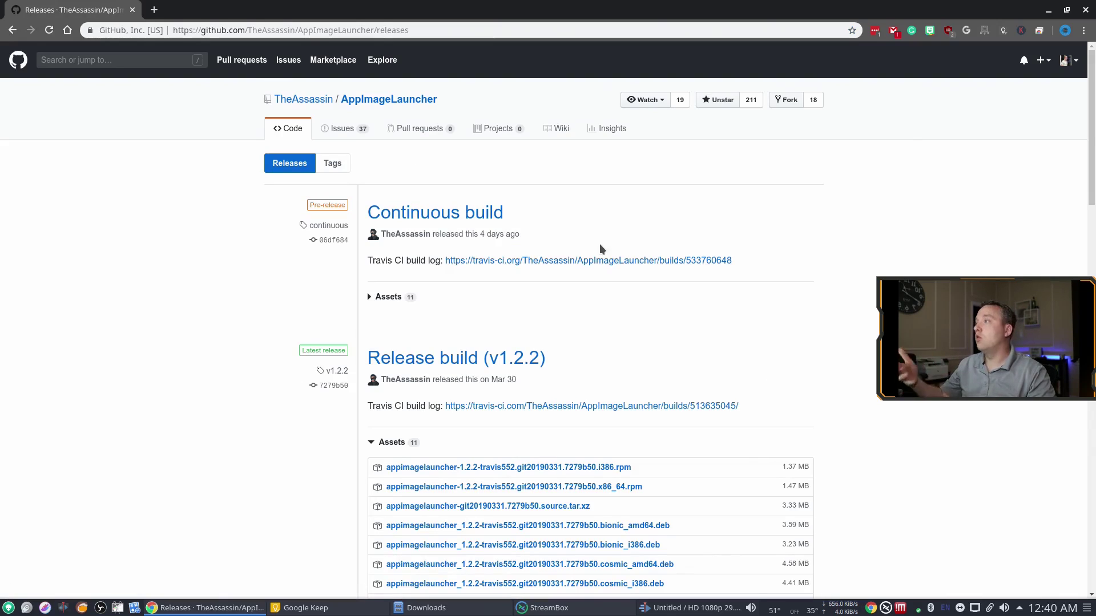
{"action": "scroll", "coordinate": [162, 362], "scroll_direction": "down", "scroll_amount": 1}
{"action": "scroll", "coordinate": [162, 367], "scroll_direction": "down", "scroll_amount": 5}
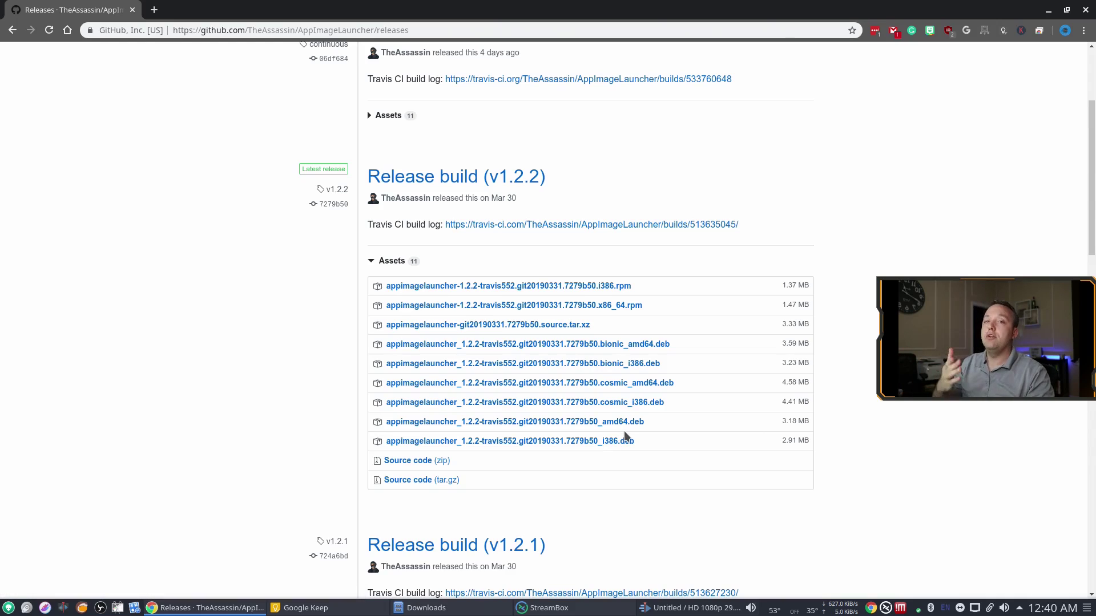
{"action": "scroll", "coordinate": [654, 422], "scroll_direction": "up", "scroll_amount": 5}
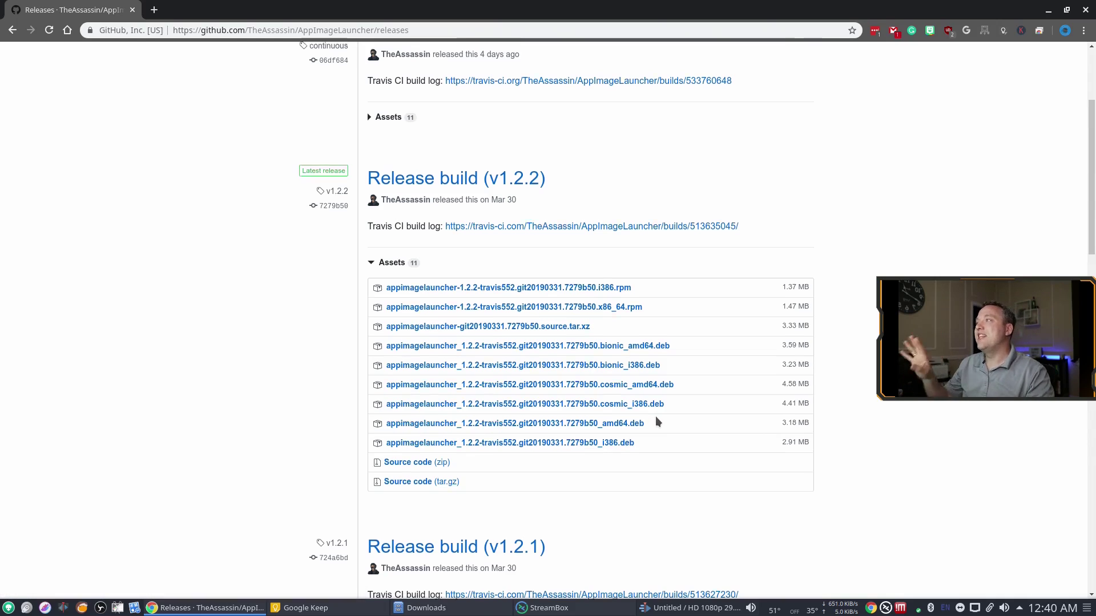
- Return to the repository main page and scroll down to the AppImageLauncher README
{"action": "left_click", "coordinate": [12, 30]}
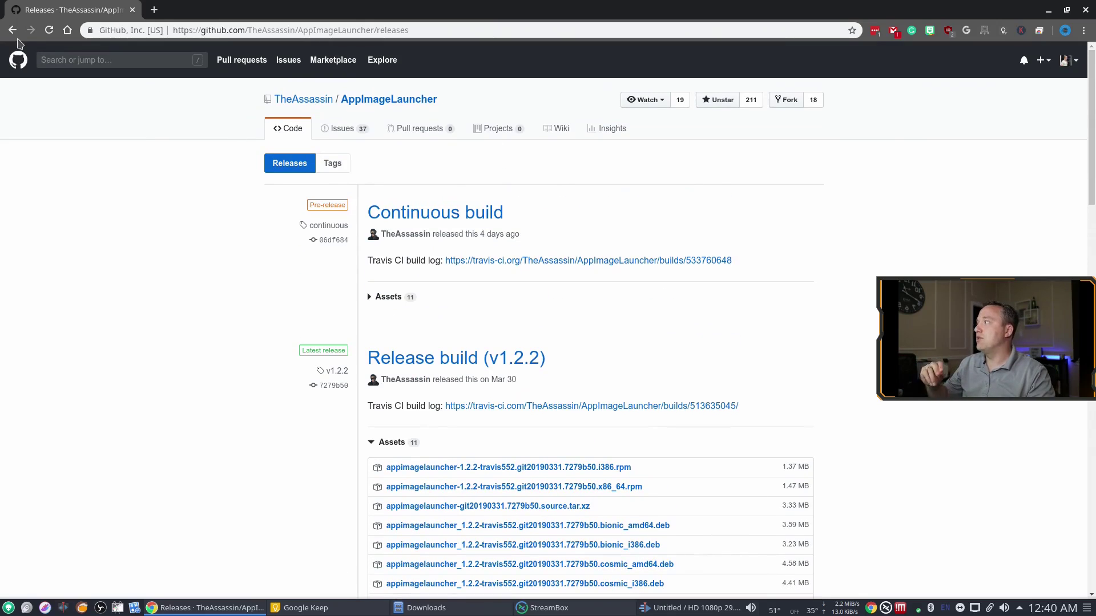
{"action": "scroll", "coordinate": [494, 485], "scroll_direction": "down", "scroll_amount": 4}
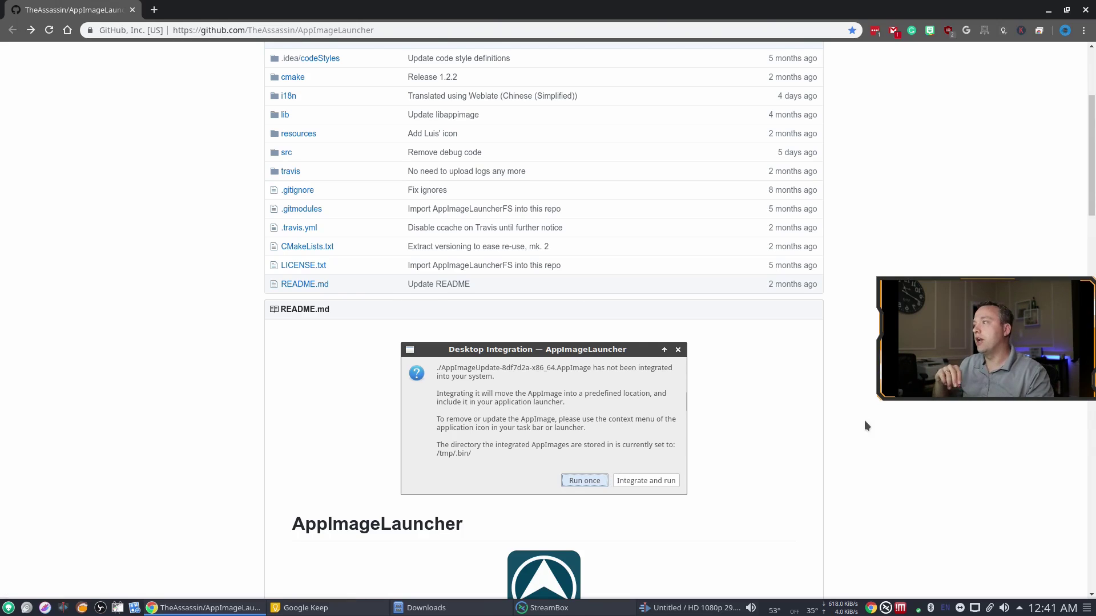
{"action": "scroll", "coordinate": [867, 419], "scroll_direction": "down", "scroll_amount": 3}
{"action": "scroll", "coordinate": [870, 411], "scroll_direction": "down", "scroll_amount": 3}
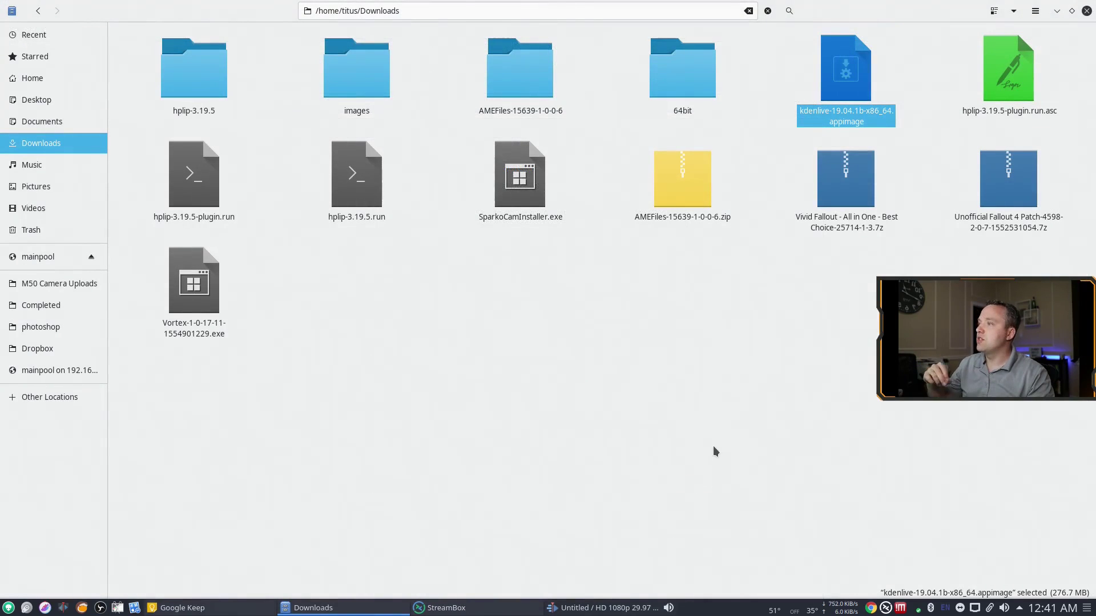
- Cut the kdenlive AppImage and create a new AppImages folder in the home directory
{"action": "right_click", "coordinate": [848, 78]}
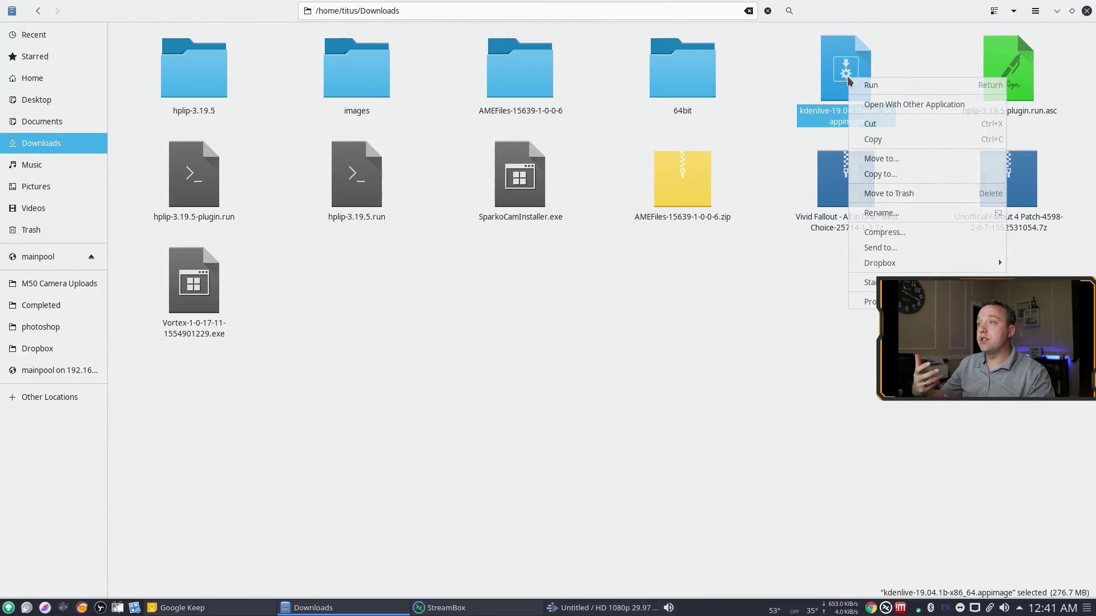
{"action": "left_click", "coordinate": [877, 127]}
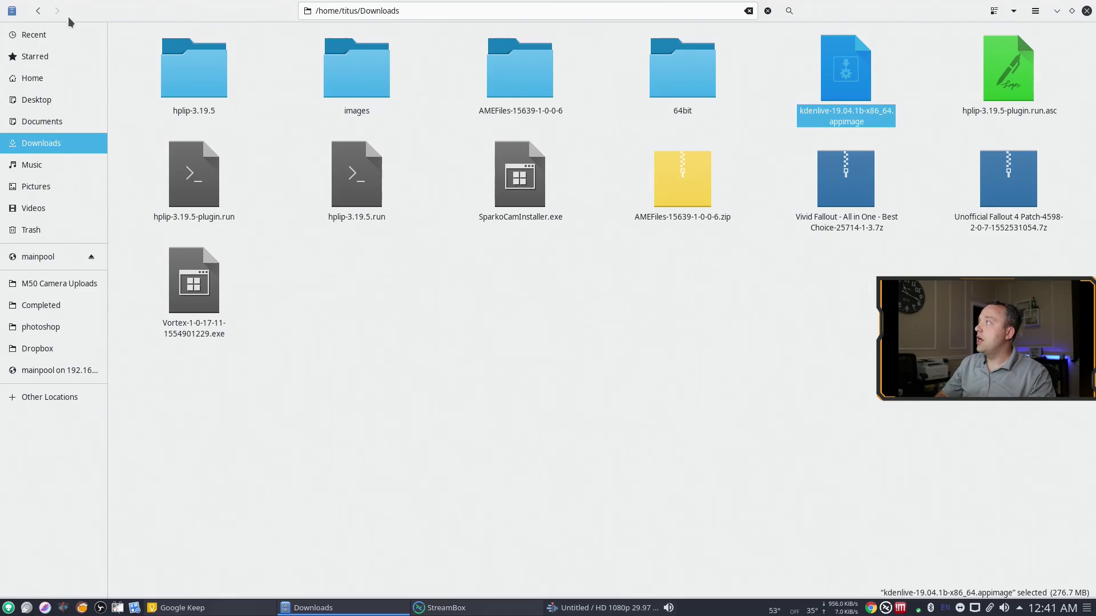
{"action": "left_click", "coordinate": [57, 77]}
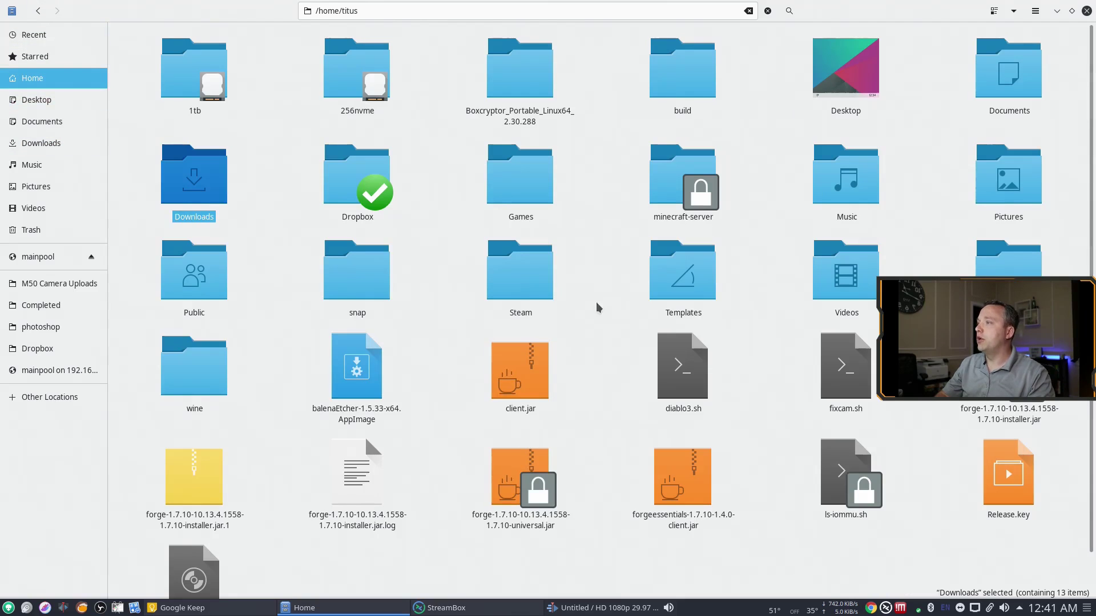
{"action": "right_click", "coordinate": [597, 308]}
{"action": "left_click", "coordinate": [633, 279]}
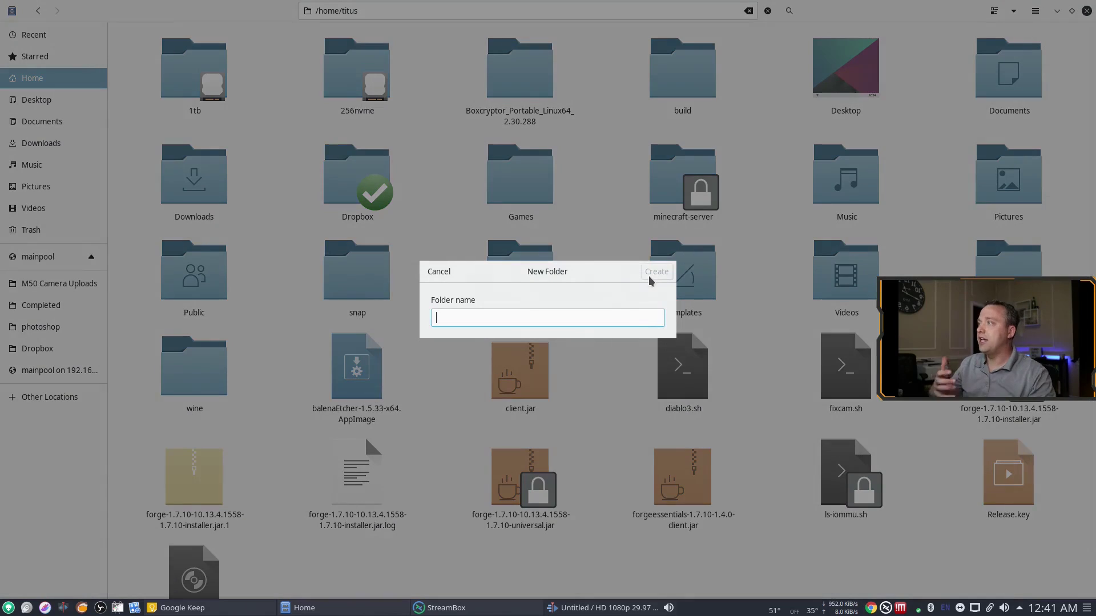
{"action": "type", "text": "AppIma"}
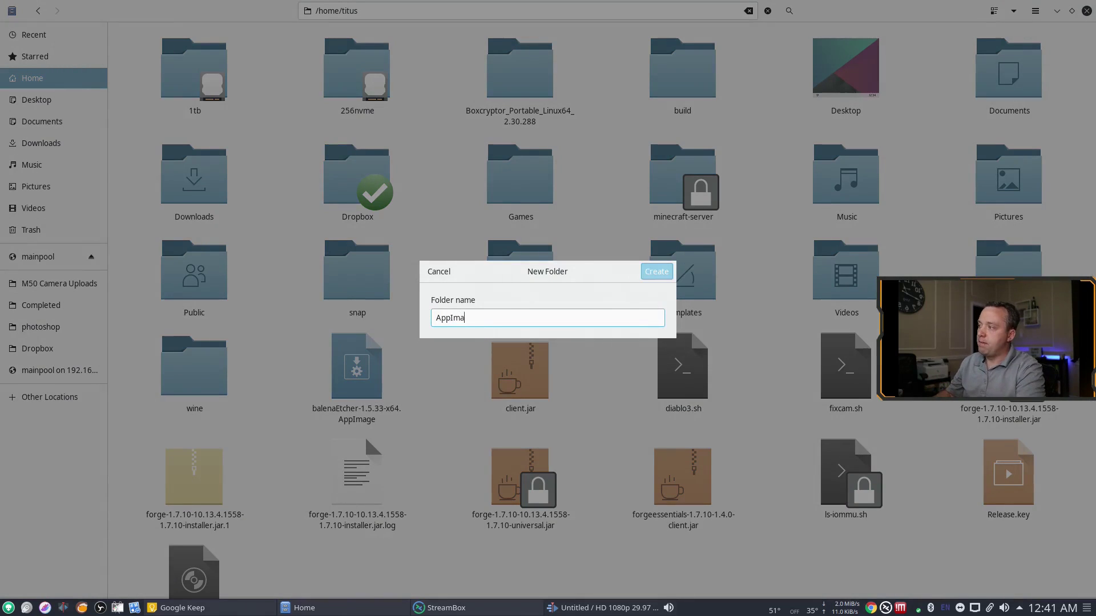
{"action": "type", "text": "ges"}
{"action": "key", "text": "Return"}
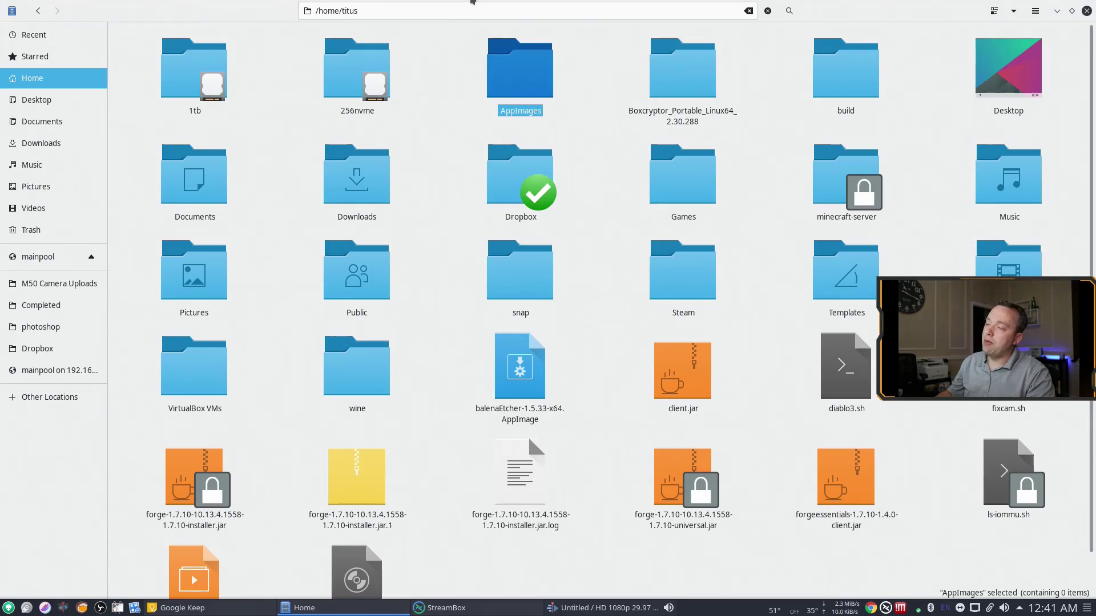
- Paste the kdenlive AppImage into the new AppImages folder
{"action": "double_click", "coordinate": [505, 54]}
{"action": "right_click", "coordinate": [460, 223]}
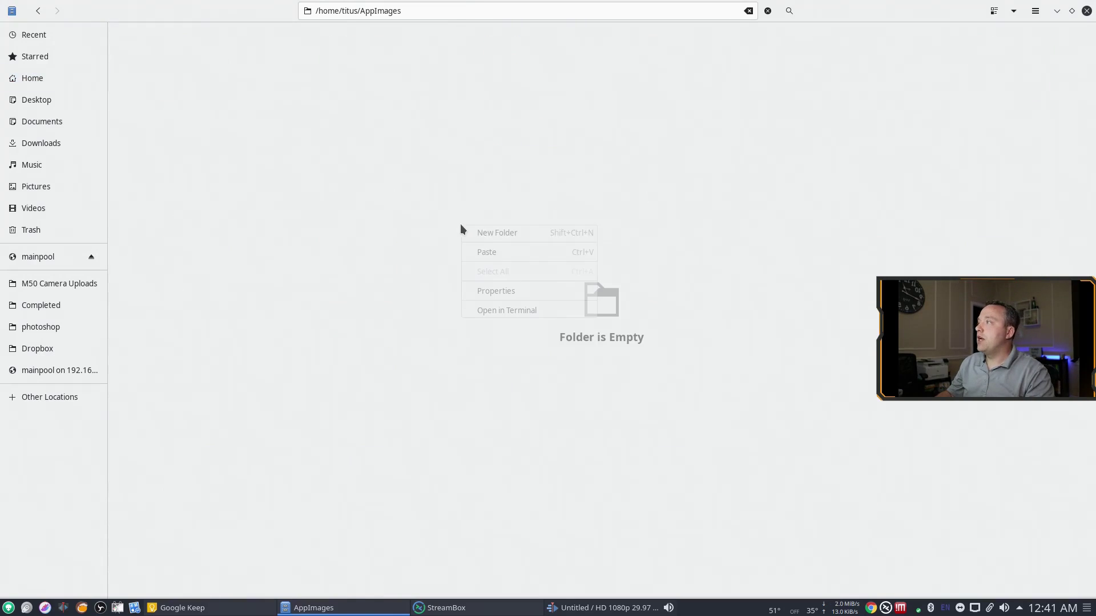
{"action": "left_click", "coordinate": [491, 254]}
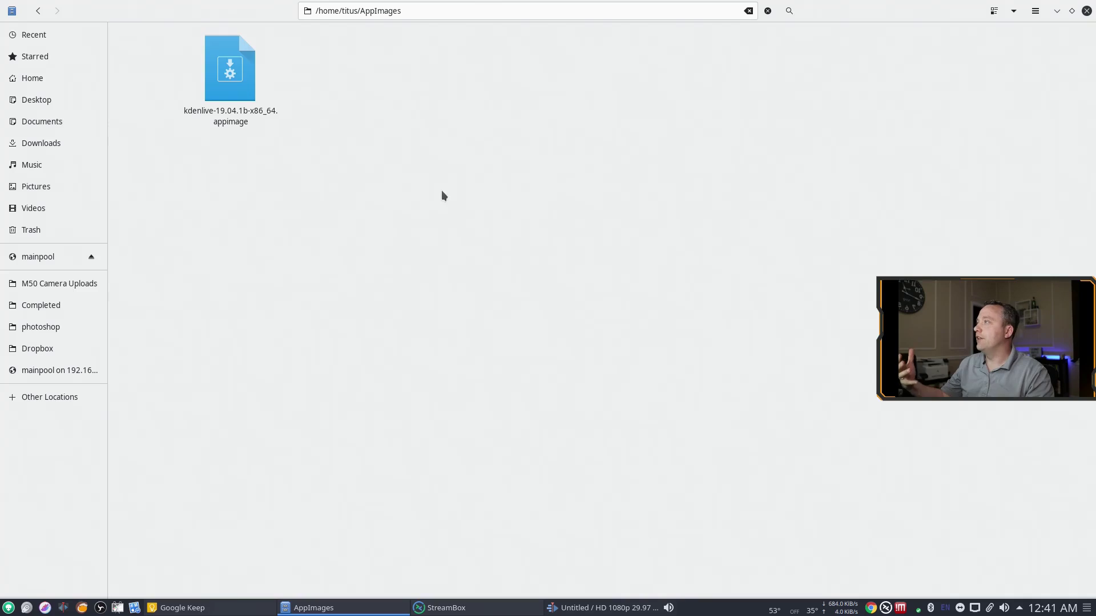
- Copy the full name kdenlive-19.04.1b-x86_64.appimage from the rename box, leaving it unchanged
{"action": "left_click", "coordinate": [240, 122]}
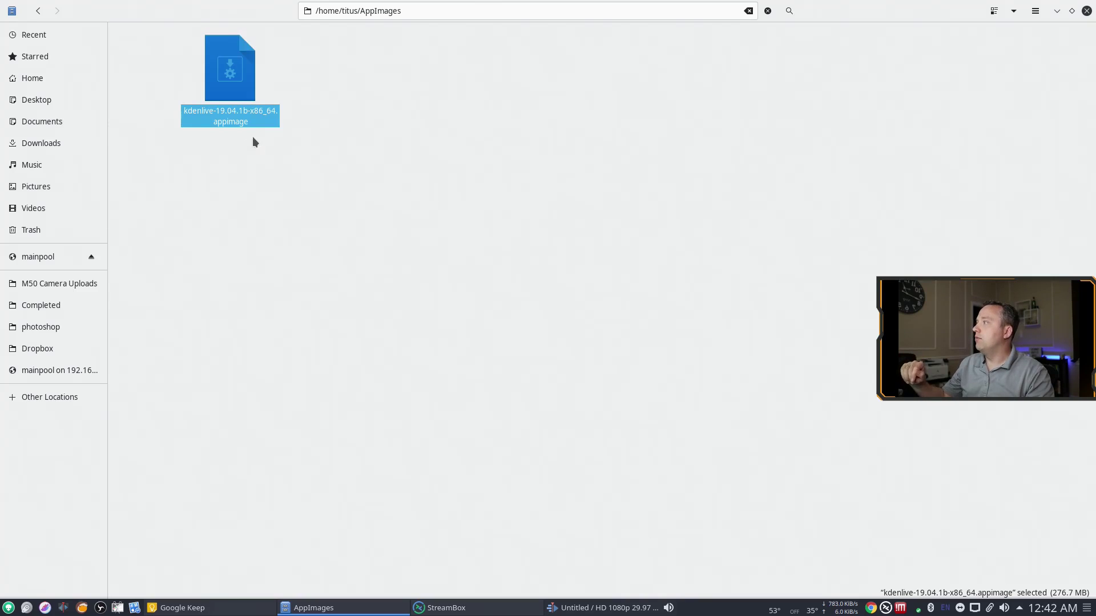
{"action": "key", "text": "F2"}
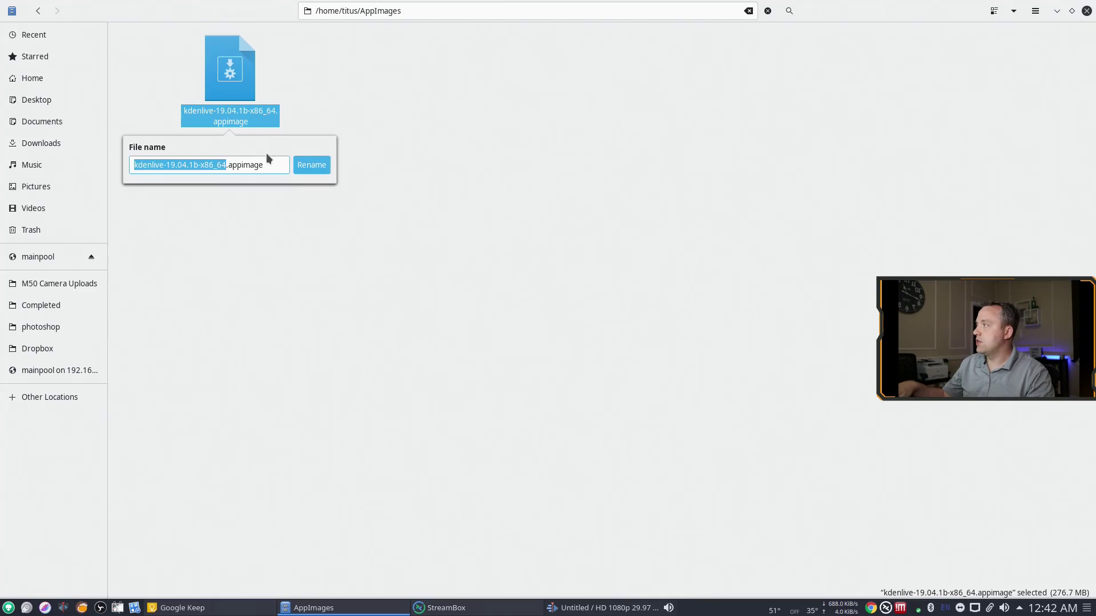
{"action": "left_click", "coordinate": [260, 166]}
{"action": "triple_click", "coordinate": [260, 166]}
{"action": "right_click", "coordinate": [183, 166]}
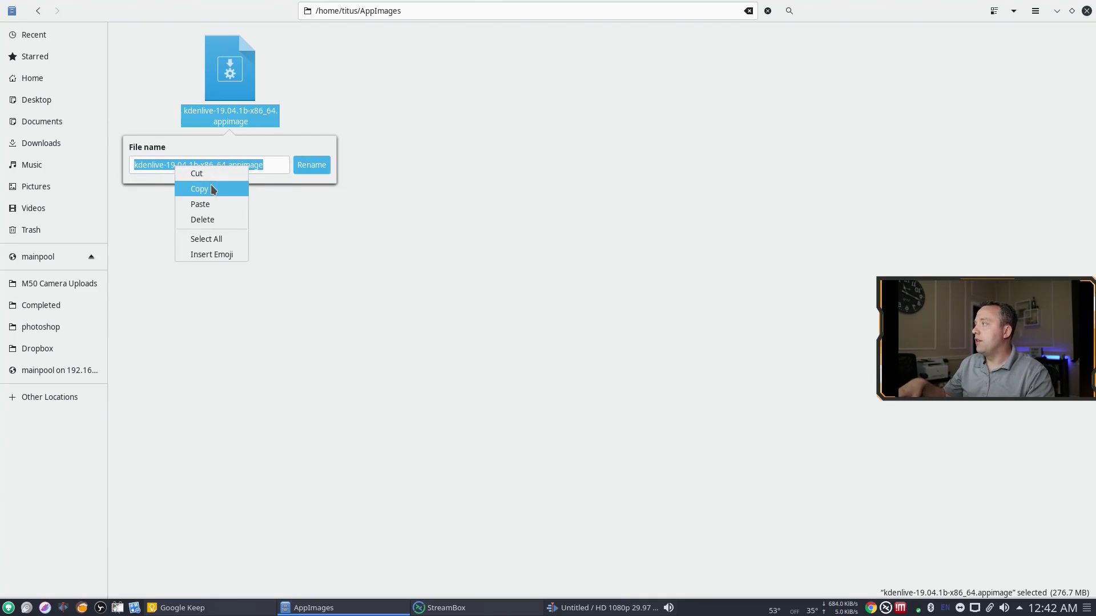
{"action": "left_click", "coordinate": [210, 184]}
{"action": "left_click", "coordinate": [478, 293]}
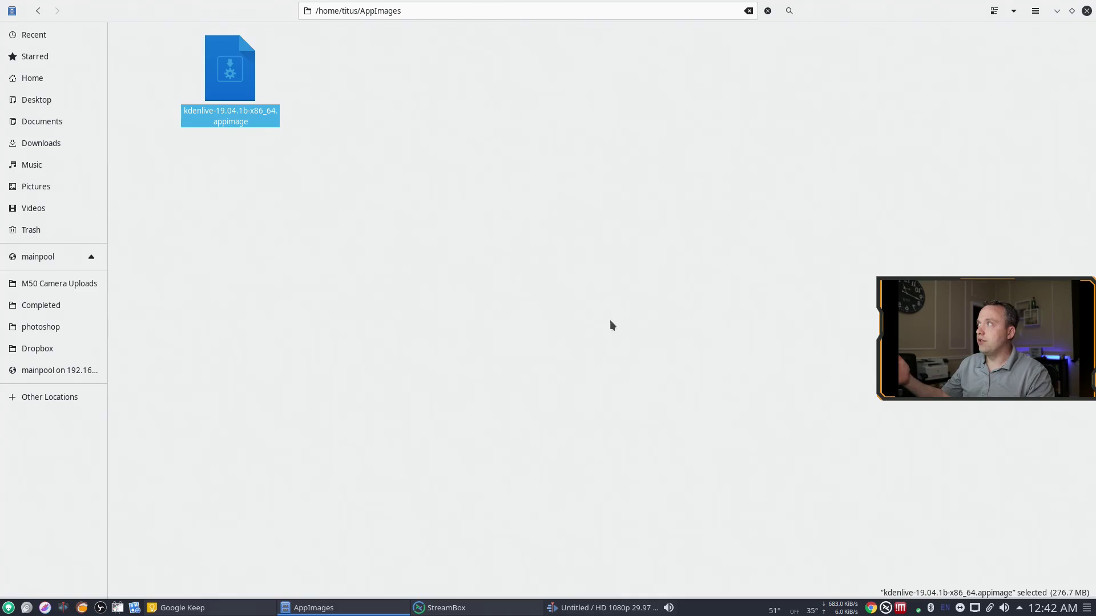
- Launch gedit from the desktop search and paste in the copied AppImage file name
{"action": "key", "text": "super"}
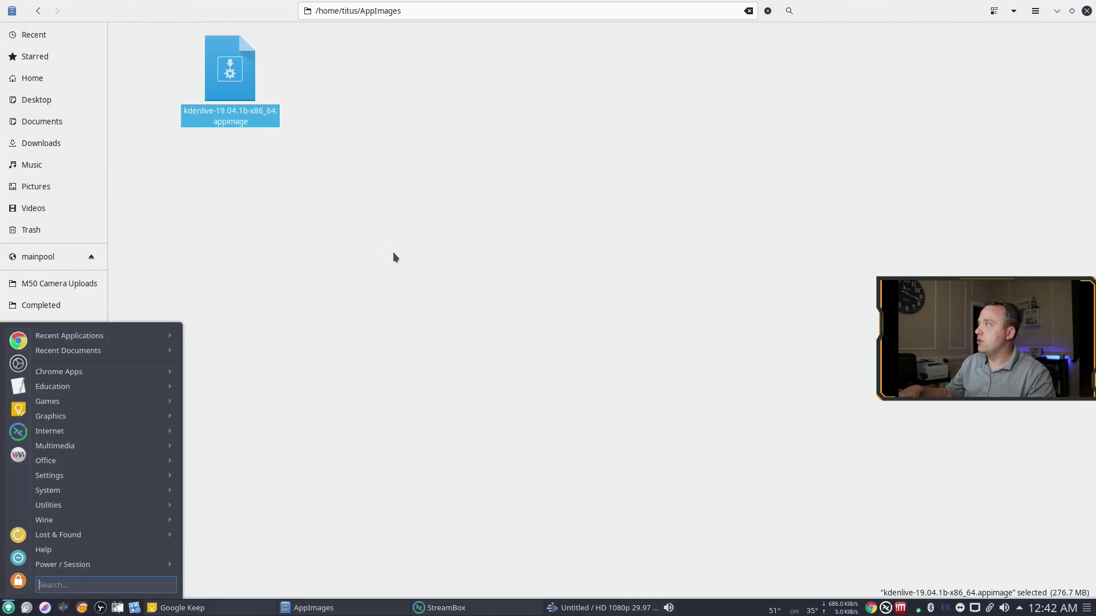
{"action": "key", "text": "Escape"}
{"action": "key", "text": "ctrl+space"}
{"action": "type", "text": "gedit"}
{"action": "key", "text": "Return"}
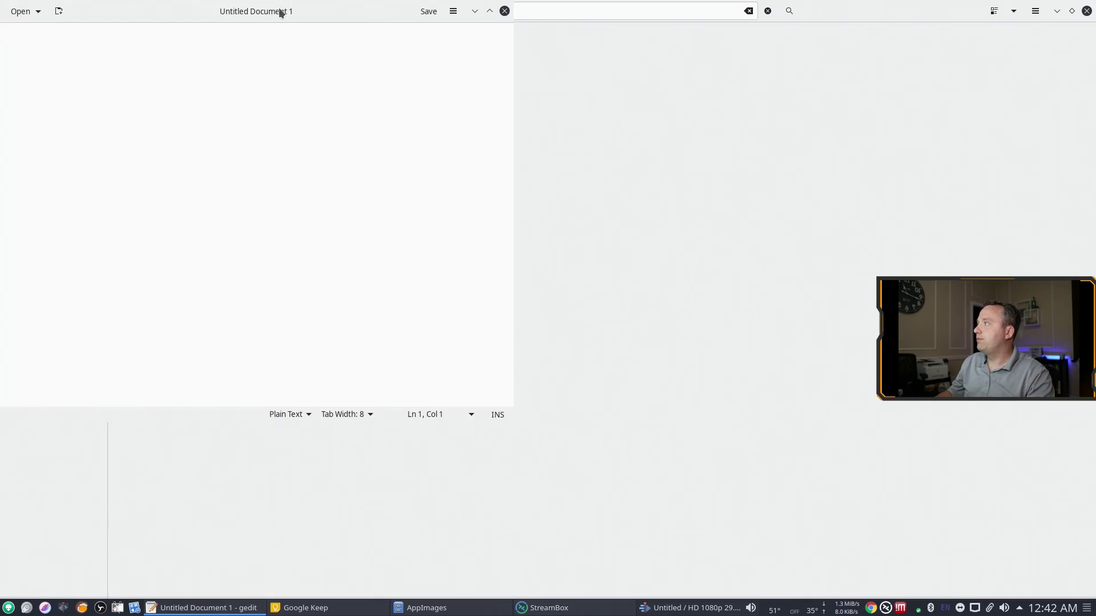
{"action": "left_click_drag", "start_coordinate": [282, 12], "coordinate": [638, 143]}
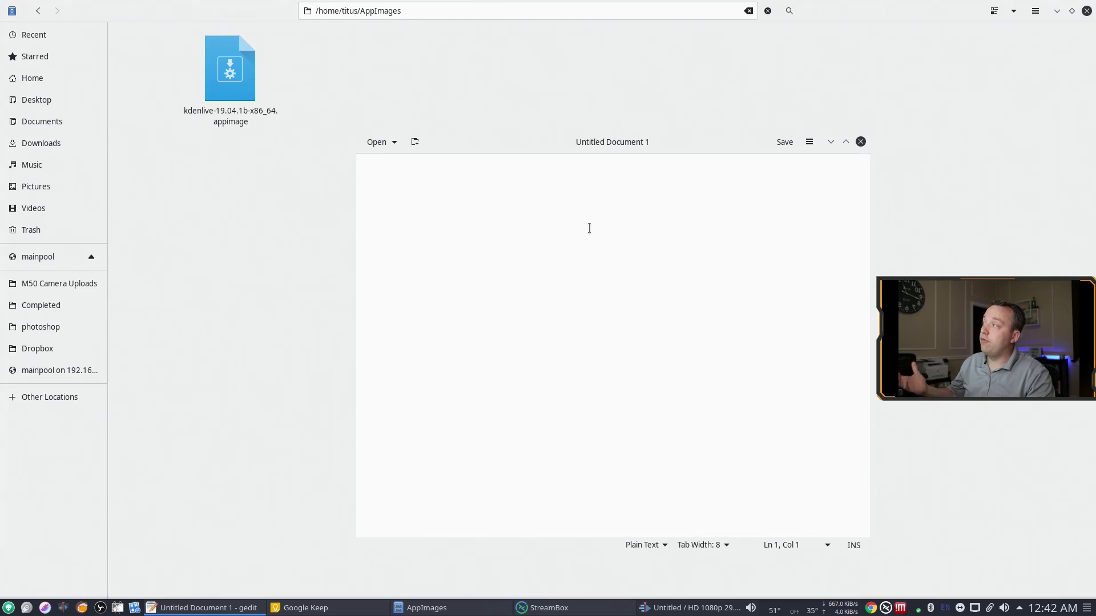
{"action": "key", "text": "ctrl+v"}
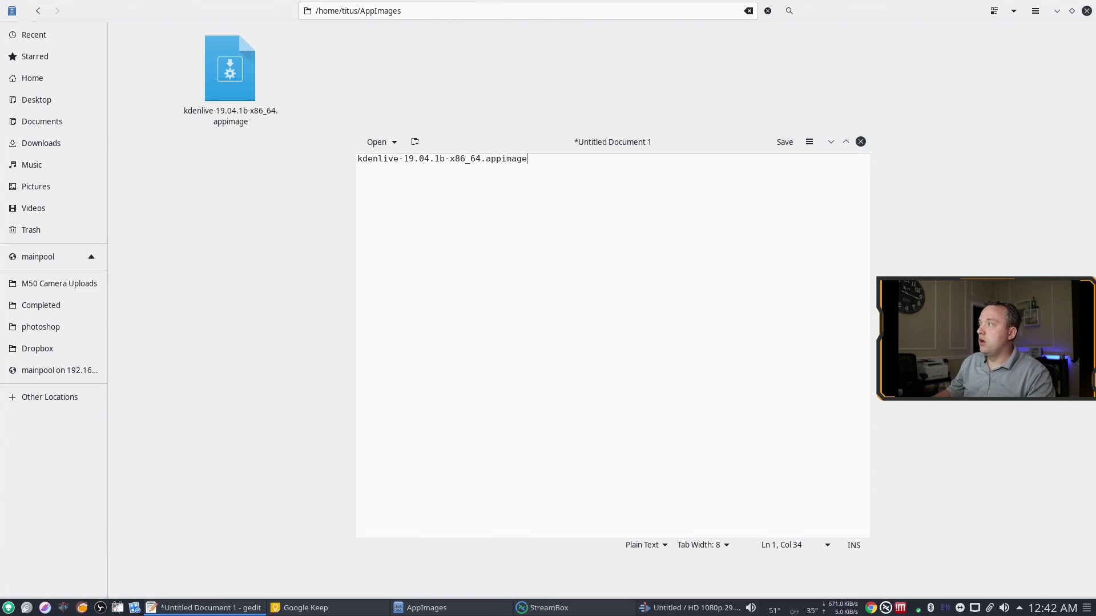
- Paste a Minecraft desktop entry template above the AppImage file name line
{"action": "key", "text": "alt+Tab"}
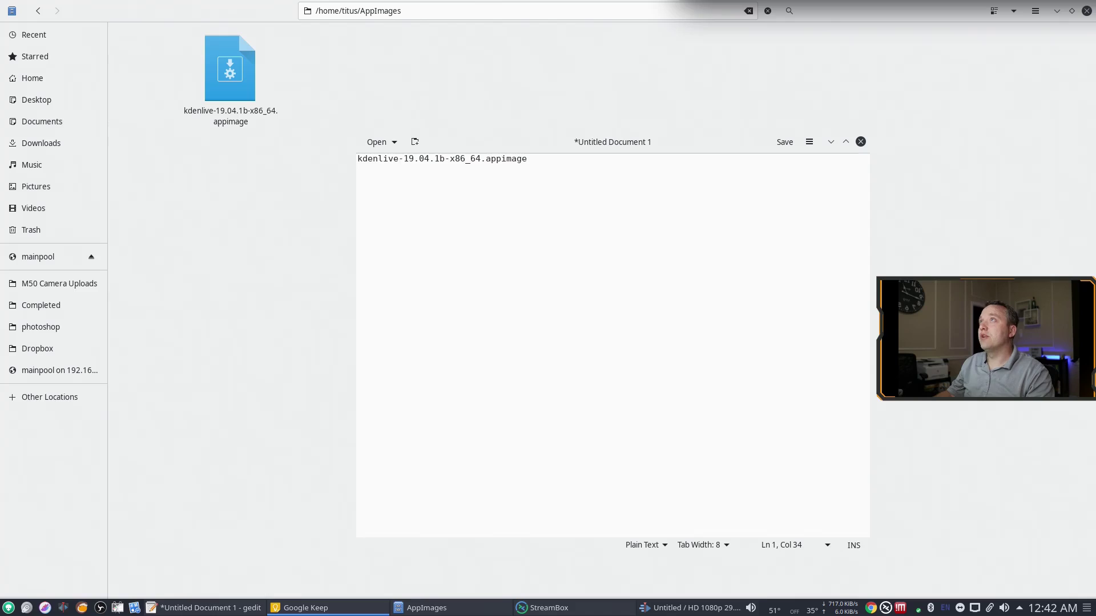
{"action": "left_click", "coordinate": [557, 255]}
{"action": "key", "text": "Home"}
{"action": "key", "text": "Return"}
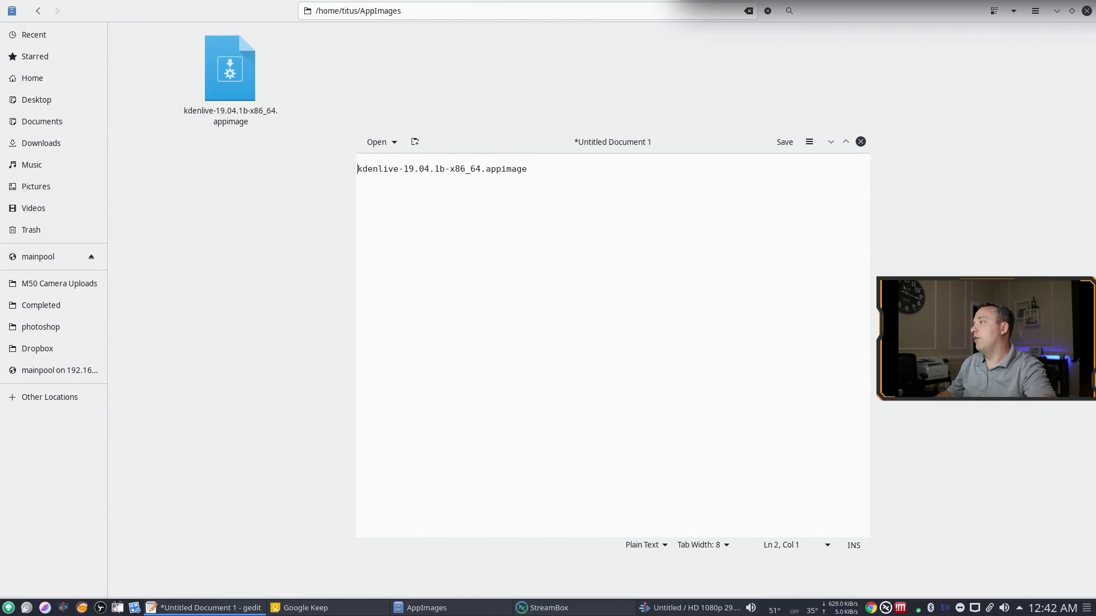
{"action": "key", "text": "ctrl+v"}
{"action": "left_click", "coordinate": [358, 220]}
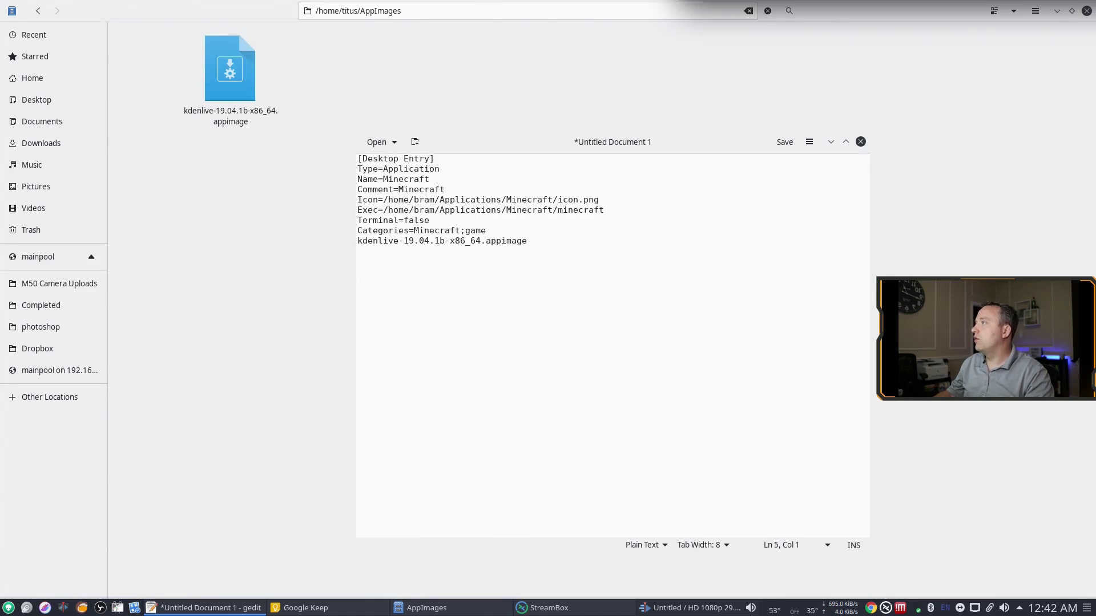
- Replace the old folder paths in the Icon and Exec lines with the AppImages folder path
{"action": "left_click", "coordinate": [453, 15]}
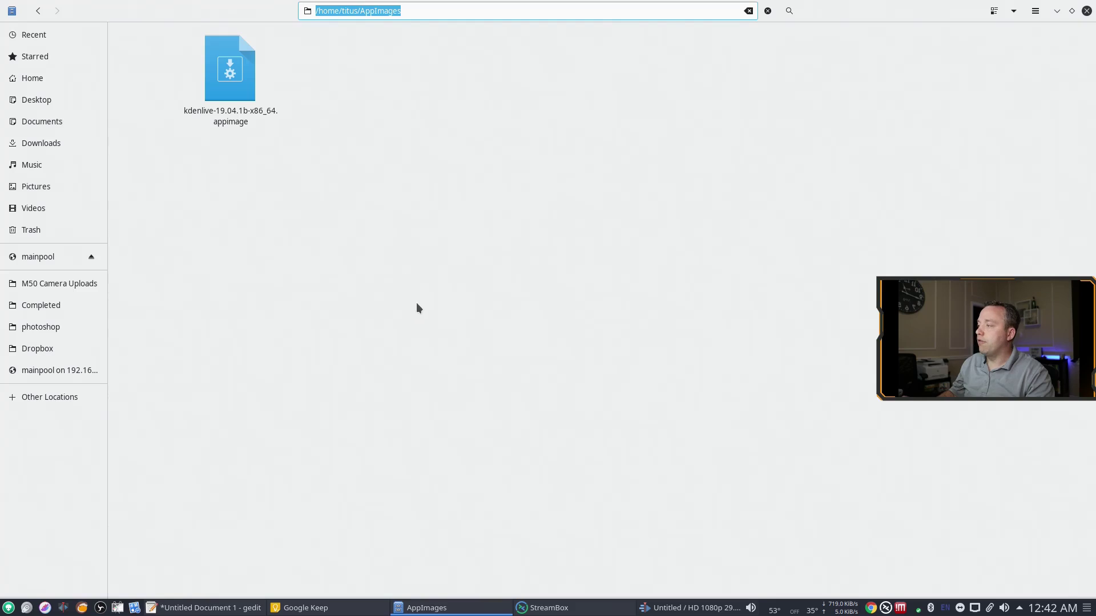
{"action": "mouse_move", "coordinate": [417, 303]}
{"action": "left_click_drag", "start_coordinate": [383, 199], "coordinate": [556, 200]}
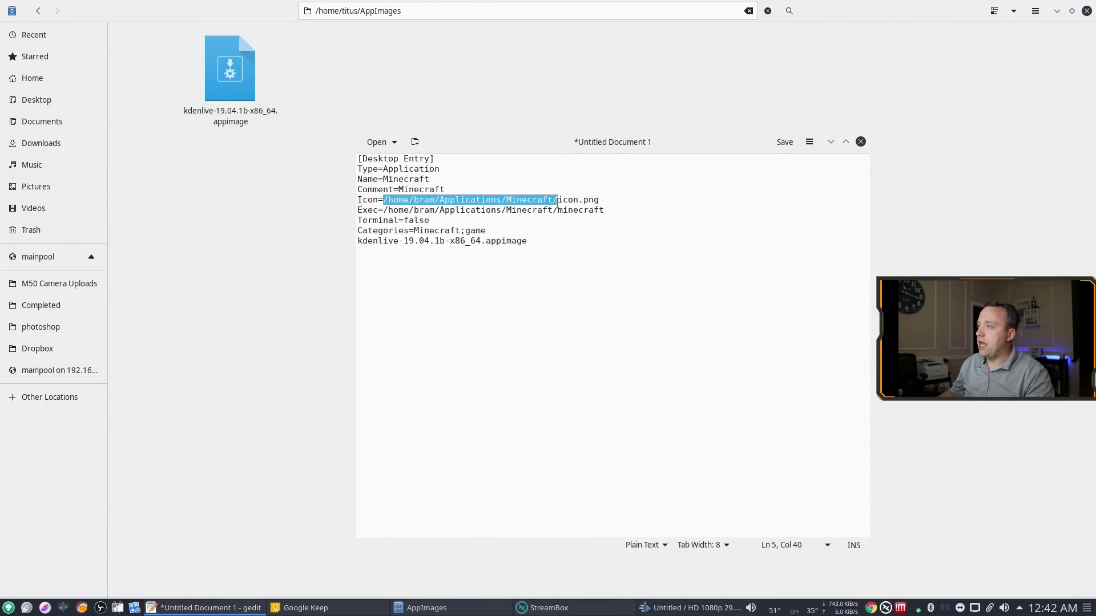
{"action": "key", "text": "ctrl+v"}
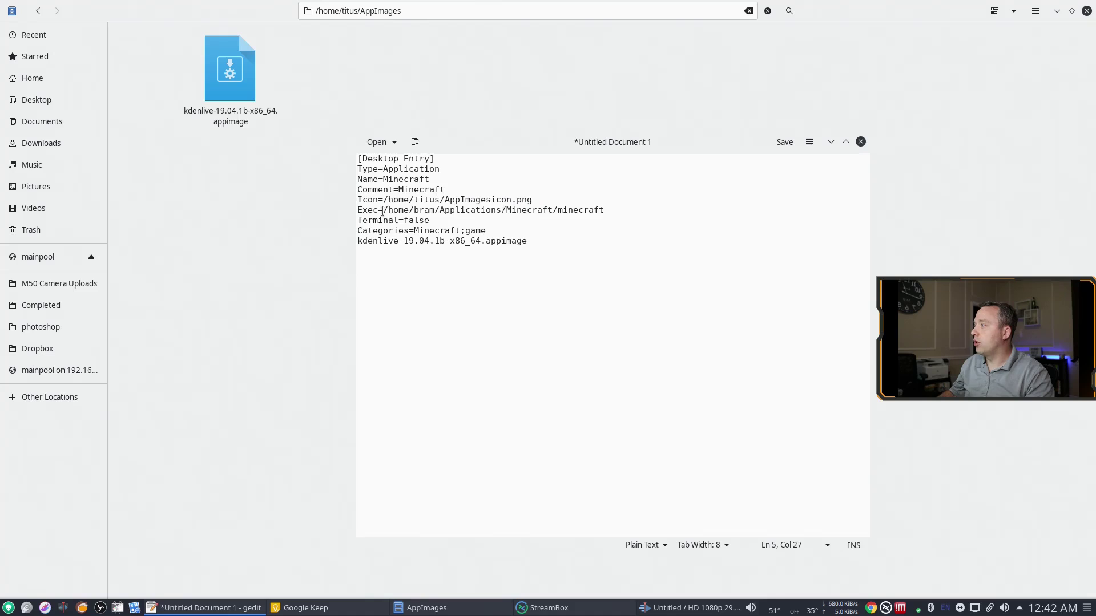
{"action": "left_click_drag", "start_coordinate": [382, 210], "coordinate": [557, 210]}
{"action": "key", "text": "ctrl+v"}
{"action": "type", "text": "/"}
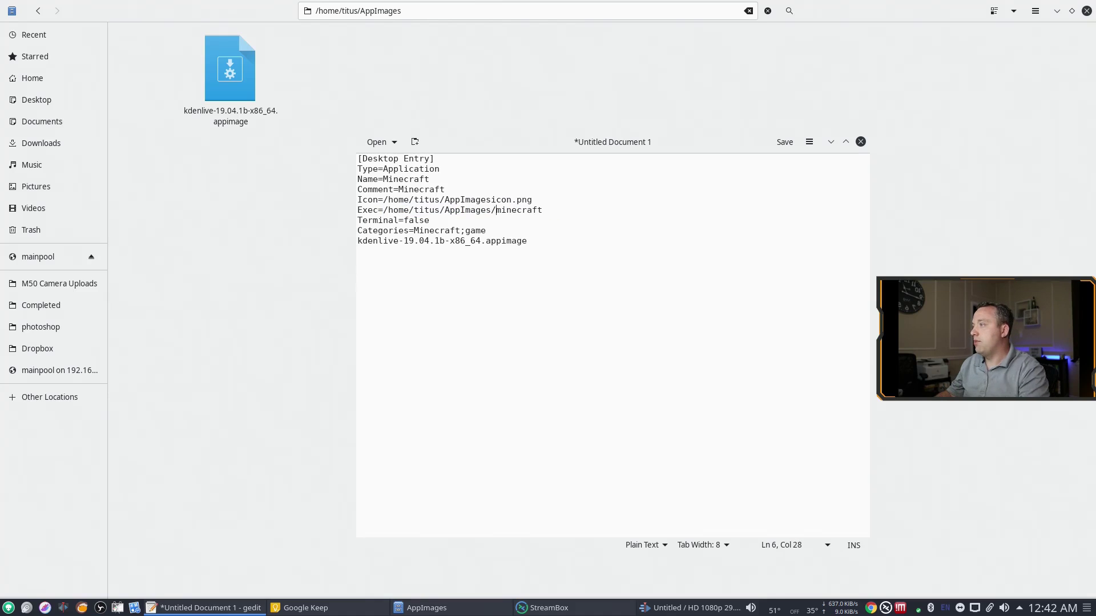
{"action": "key", "text": "shift+End"}
{"action": "key", "text": "Delete"}
- Move the kdenlive AppImage file name onto the end of the Exec line
{"action": "triple_click", "coordinate": [367, 241]}
{"action": "key", "text": "ctrl+x"}
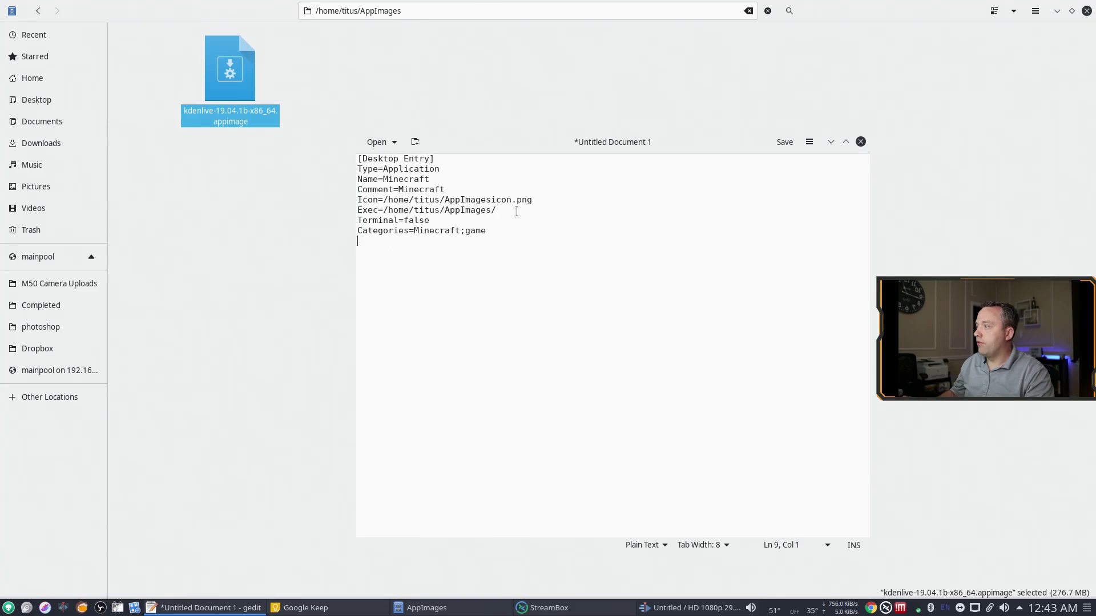
{"action": "left_click", "coordinate": [517, 212]}
{"action": "key", "text": "ctrl+v"}
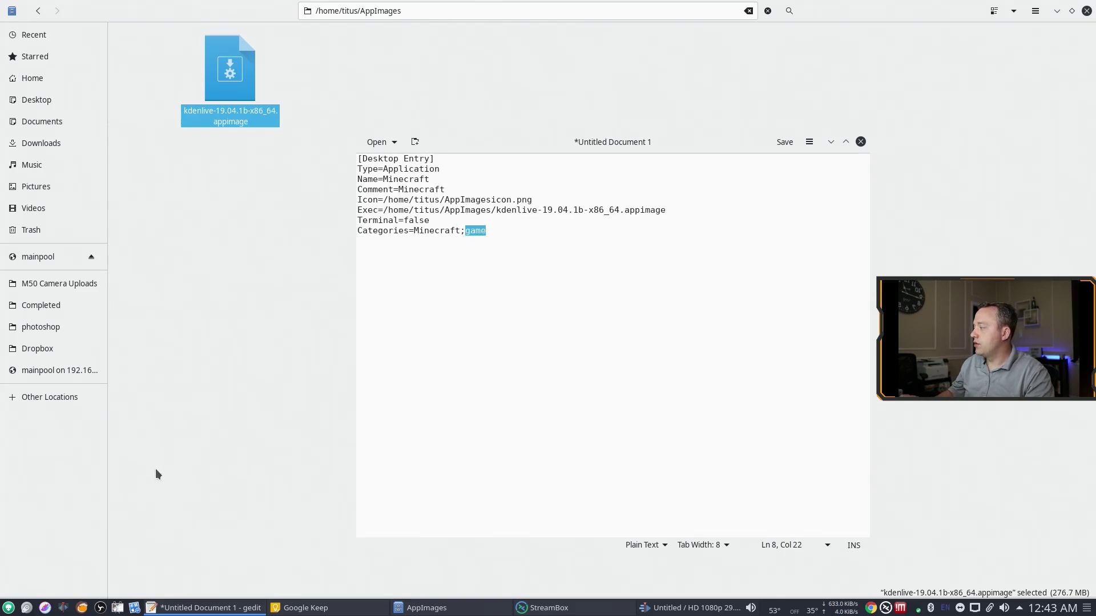
- Check the application menu for the Multimedia category name to use in Categories
{"action": "left_click", "coordinate": [9, 608]}
{"action": "mouse_move", "coordinate": [82, 452]}
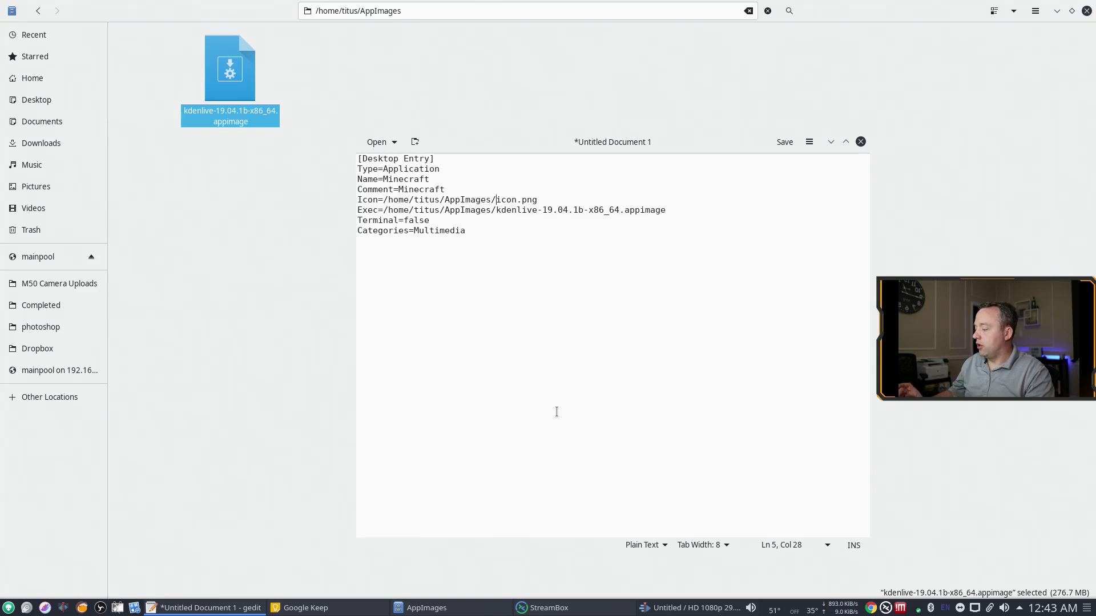
{"action": "key", "text": "super+w"}
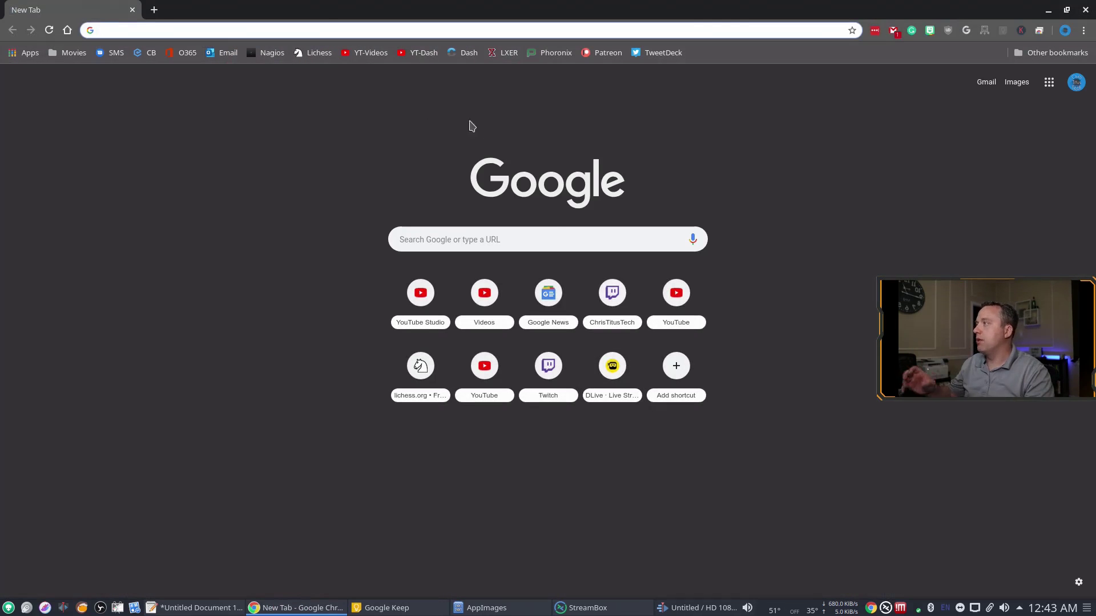
- Search for kdenlive.png and save a 256×256 Kdenlive logo PNG into Downloads
{"action": "type", "text": "kden"}
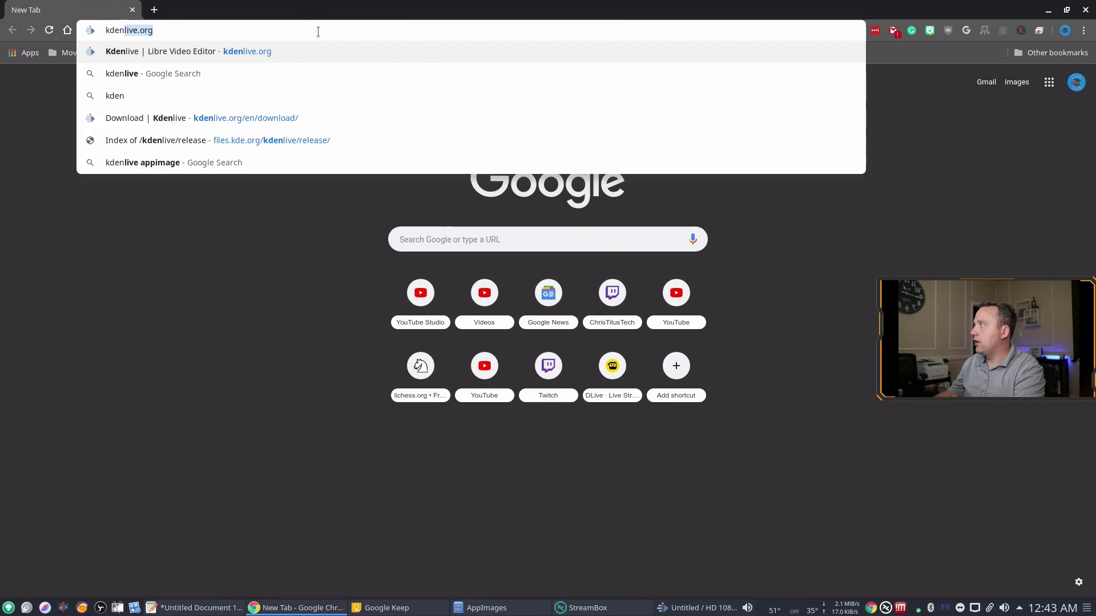
{"action": "type", "text": "live.png"}
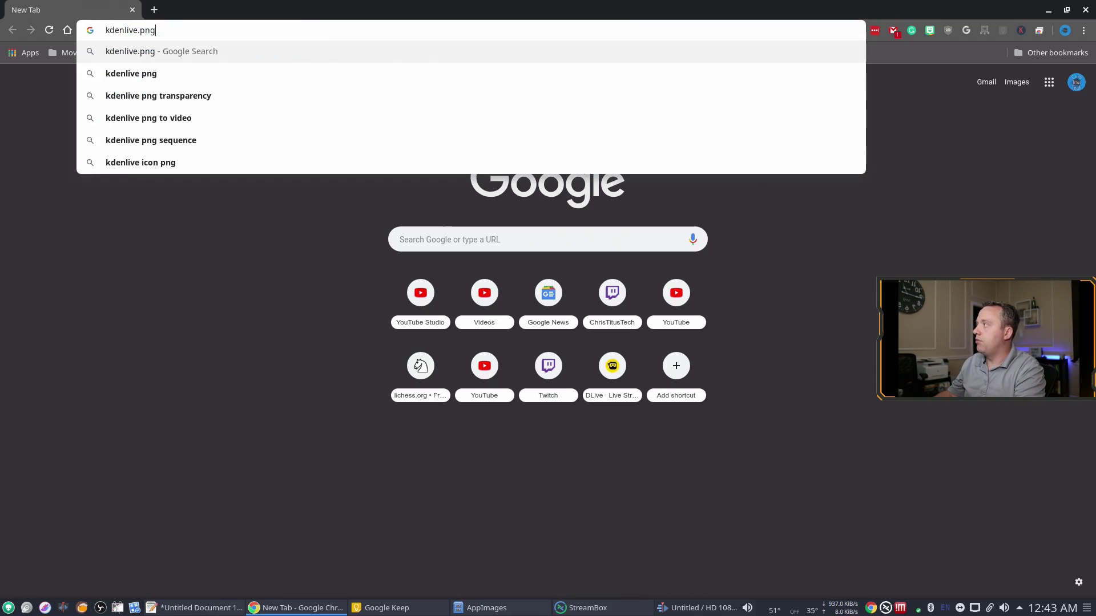
{"action": "key", "text": "Return"}
{"action": "left_click", "coordinate": [178, 188]}
{"action": "right_click", "coordinate": [396, 348]}
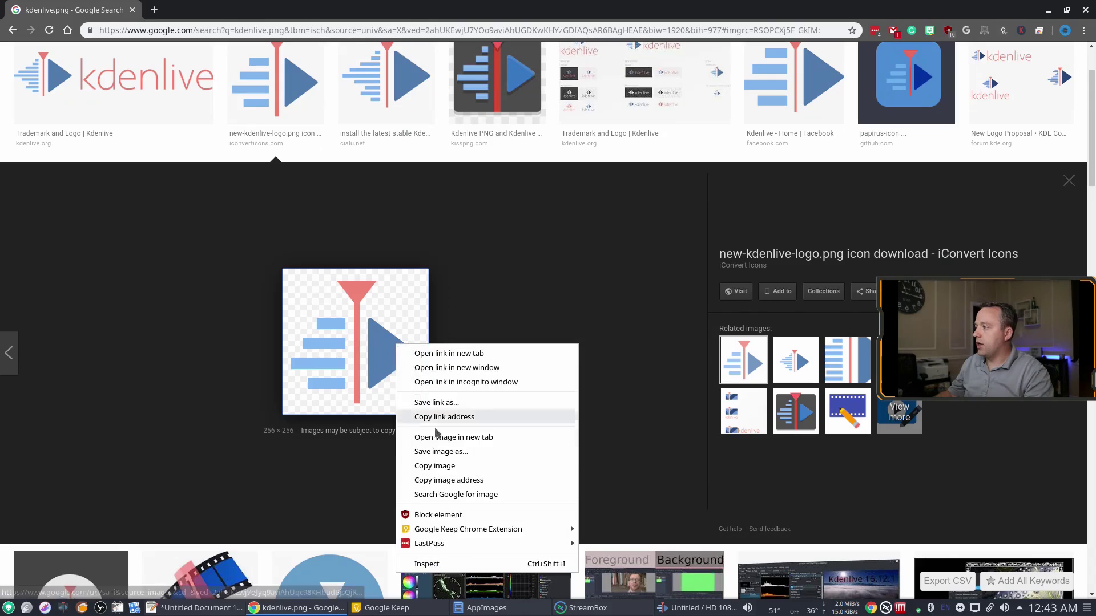
{"action": "left_click", "coordinate": [463, 456]}
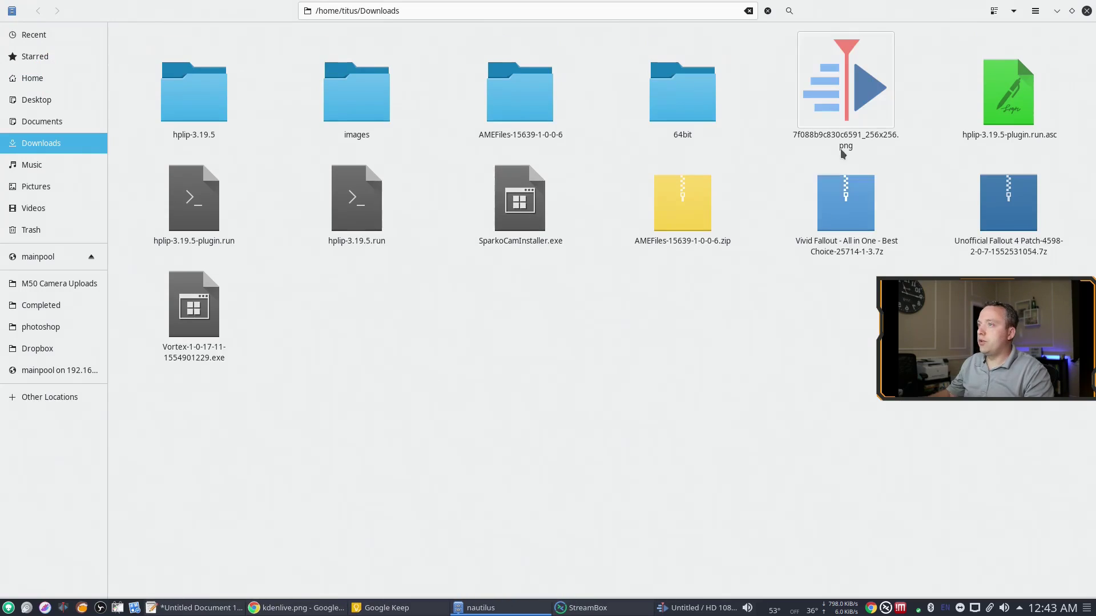
- Rename the downloaded logo to kdenlive-icon.png
{"action": "left_click", "coordinate": [845, 143]}
{"action": "key", "text": "F2"}
{"action": "type", "text": "kdenlive-icon.png"}
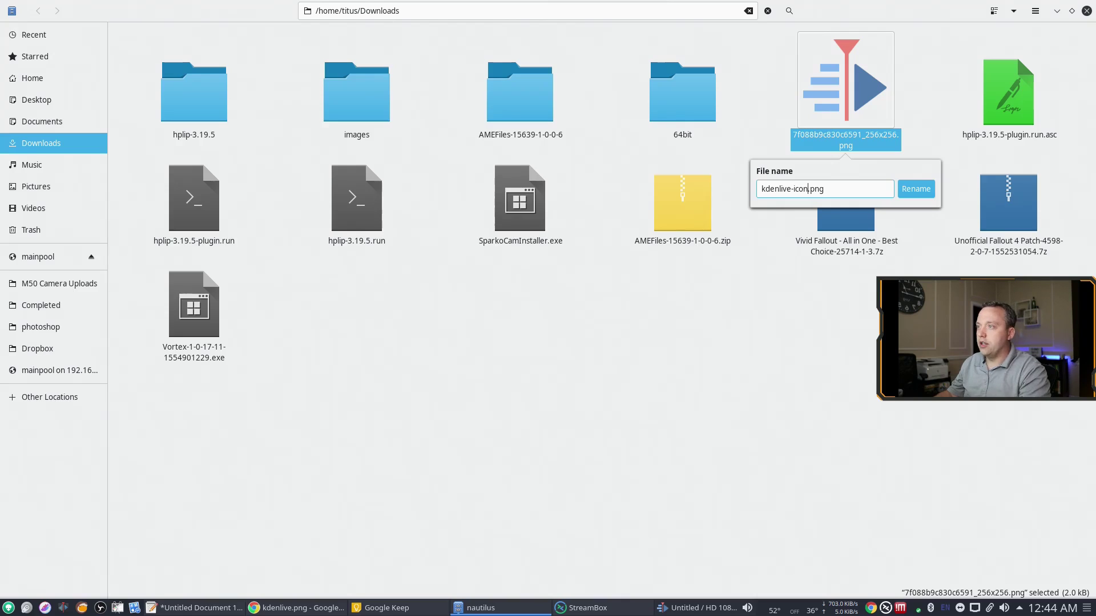
{"action": "key", "text": "Return"}
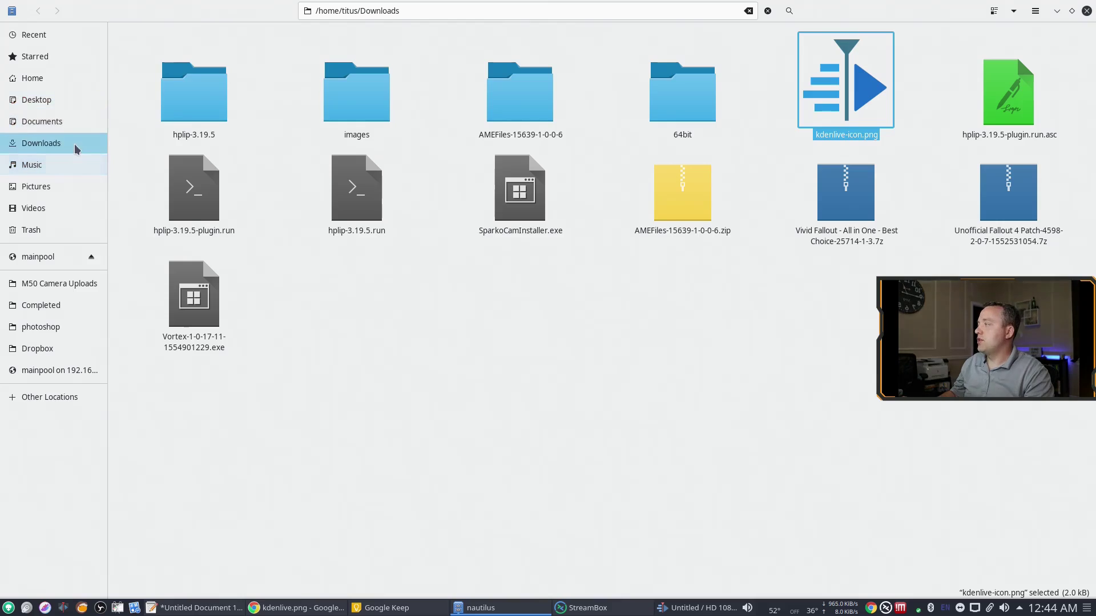
- Paste kdenlive-icon.png into the AppImages folder in the home directory
{"action": "left_click", "coordinate": [32, 79]}
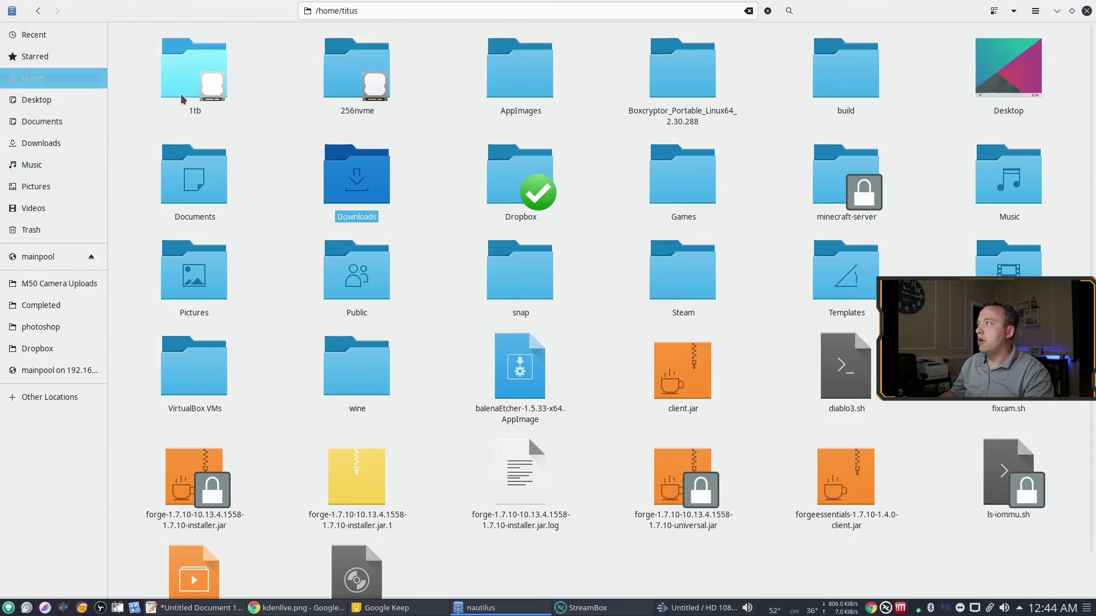
{"action": "double_click", "coordinate": [520, 65]}
{"action": "key", "text": "ctrl+v"}
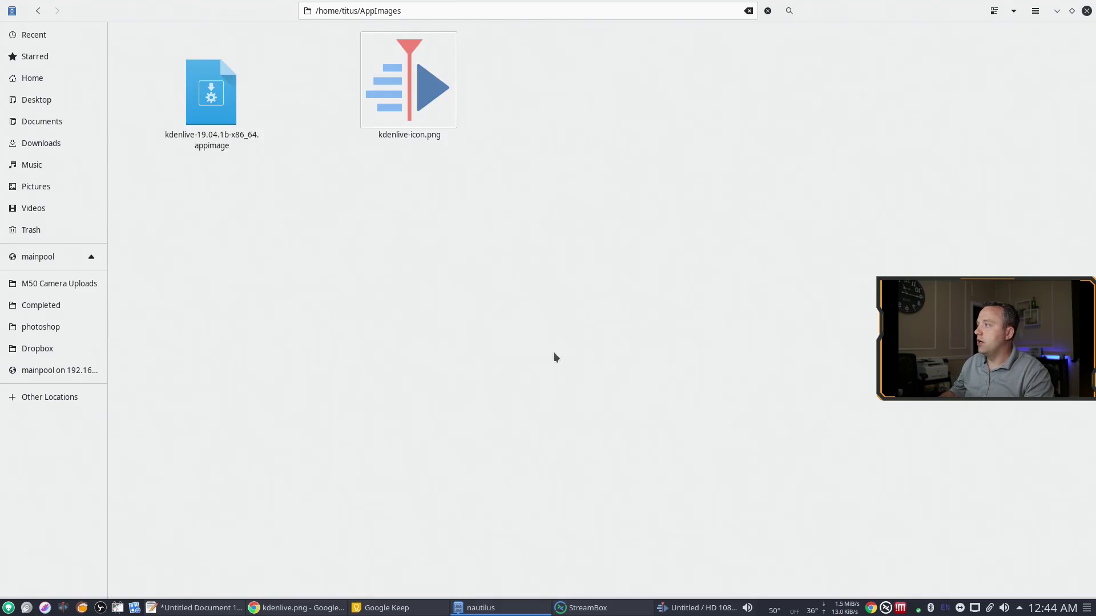
- Point the desktop entry's Icon line at kdenlive-icon.png
{"action": "left_click", "coordinate": [226, 609]}
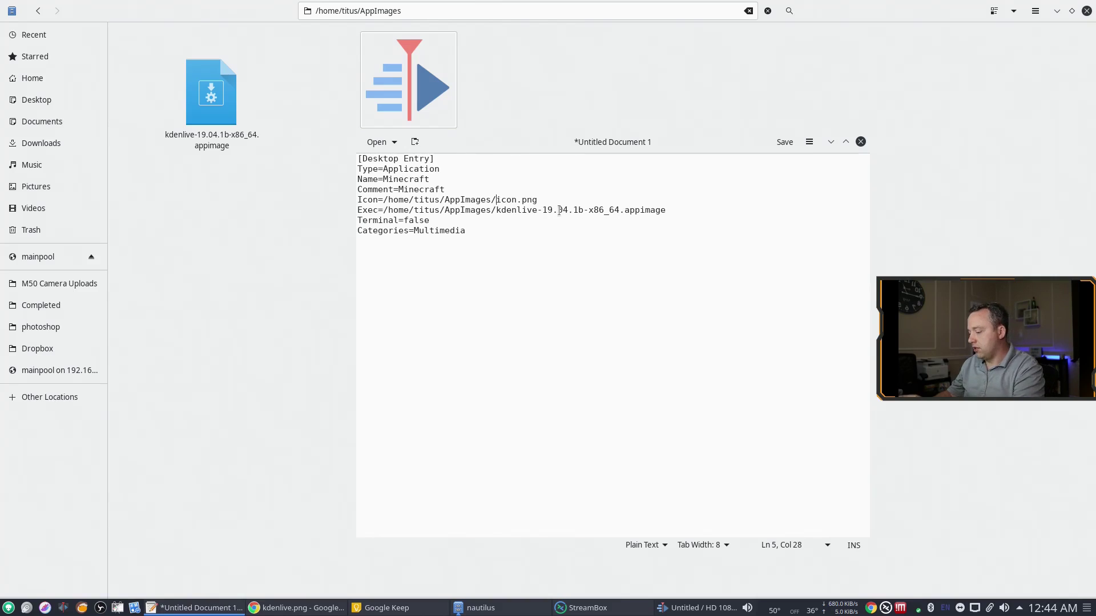
{"action": "type", "text": "kdenlive"}
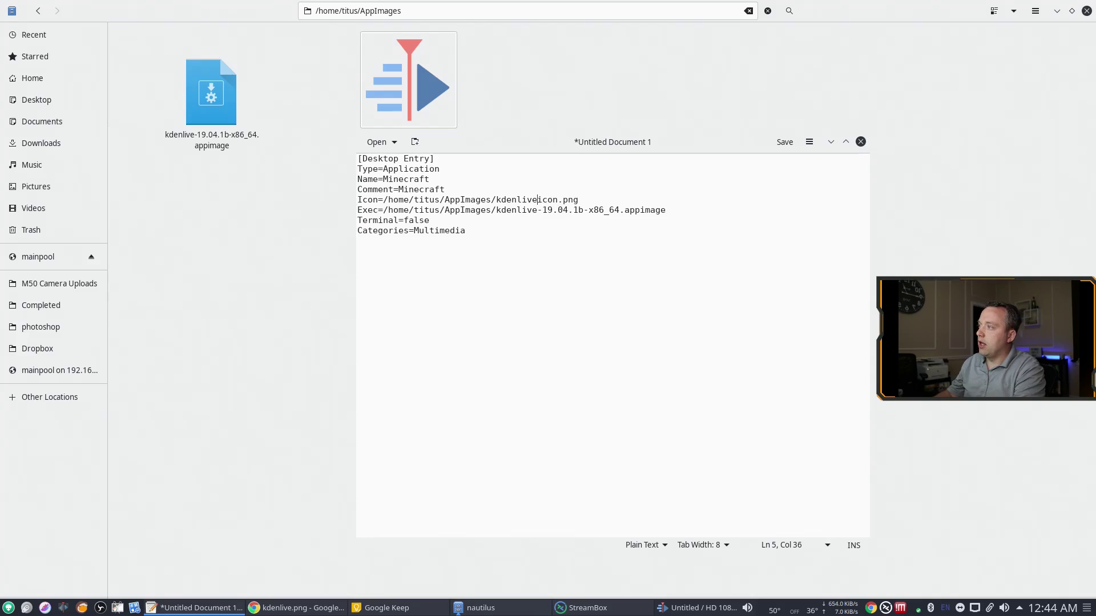
{"action": "type", "text": "-"}
{"action": "left_click_drag", "start_coordinate": [656, 153], "coordinate": [807, 119]}
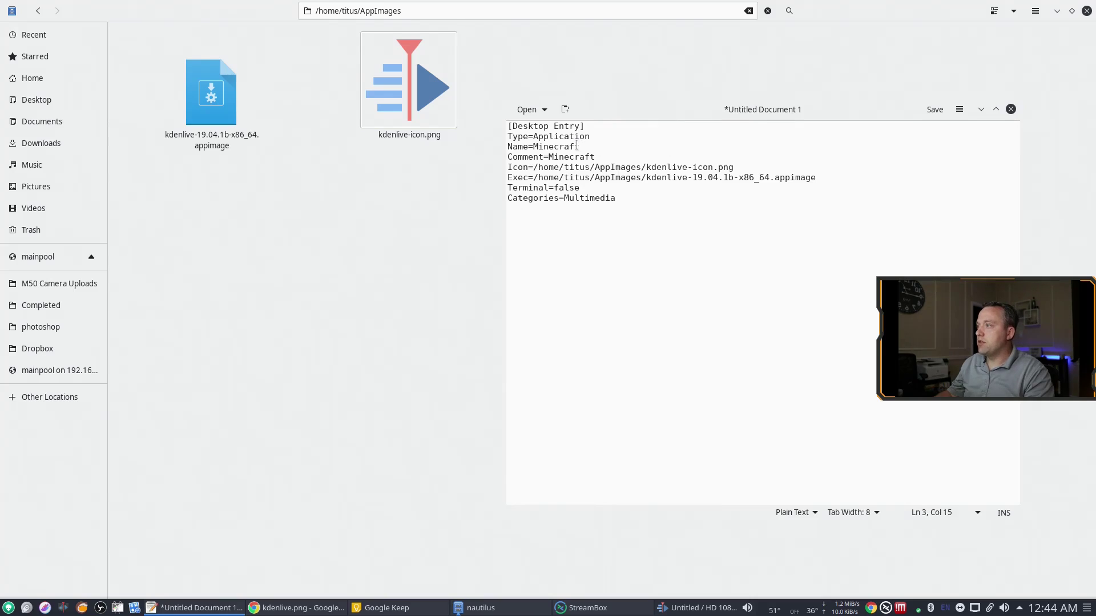
- Change the Name and Comment lines from Minecraft to KdenLive and start saving
{"action": "left_click_drag", "start_coordinate": [577, 147], "coordinate": [533, 147]}
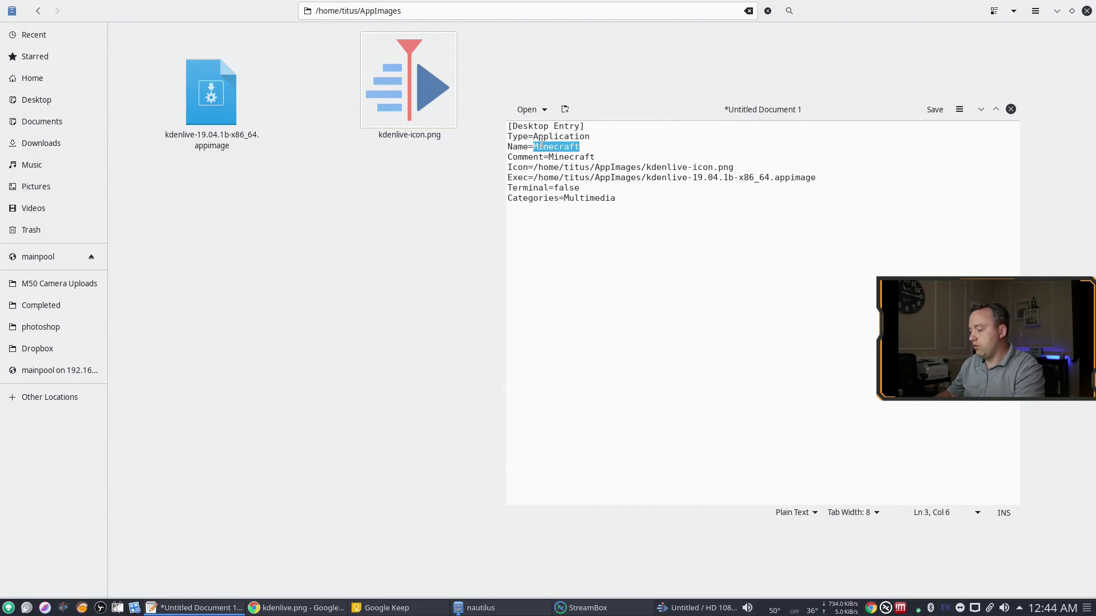
{"action": "type", "text": "KdenLive"}
{"action": "double_click", "coordinate": [571, 157]}
{"action": "type", "text": "KdenLive"}
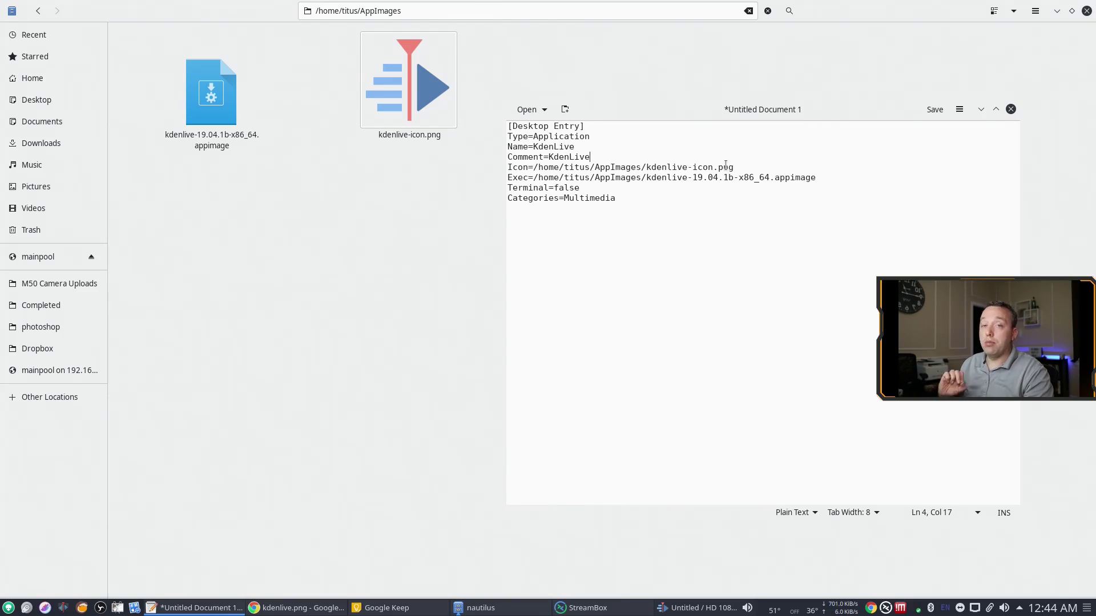
{"action": "left_click", "coordinate": [529, 109]}
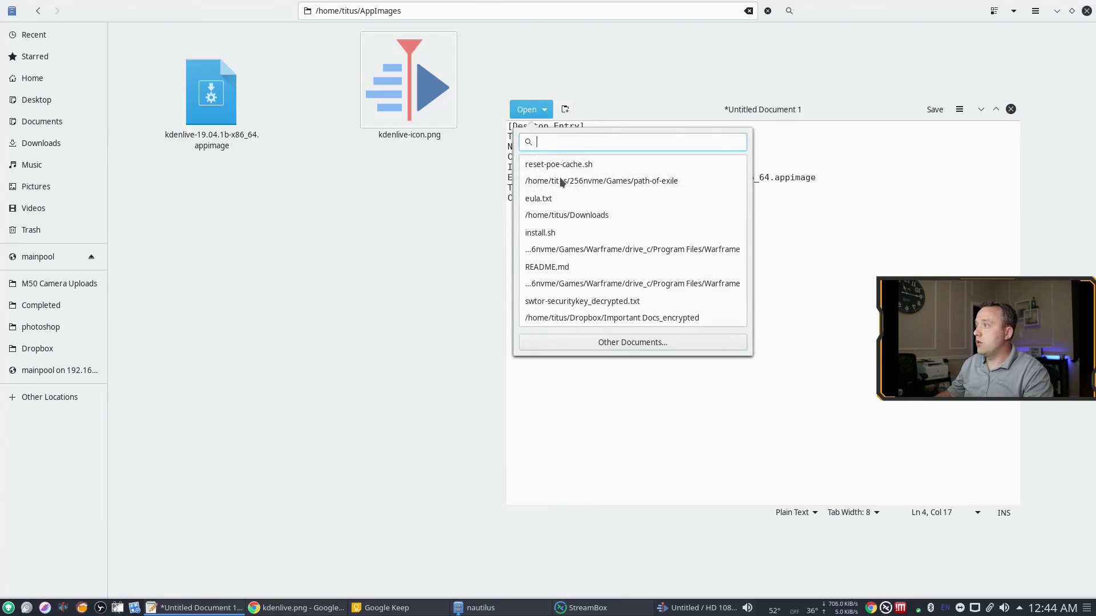
{"action": "left_click", "coordinate": [872, 220]}
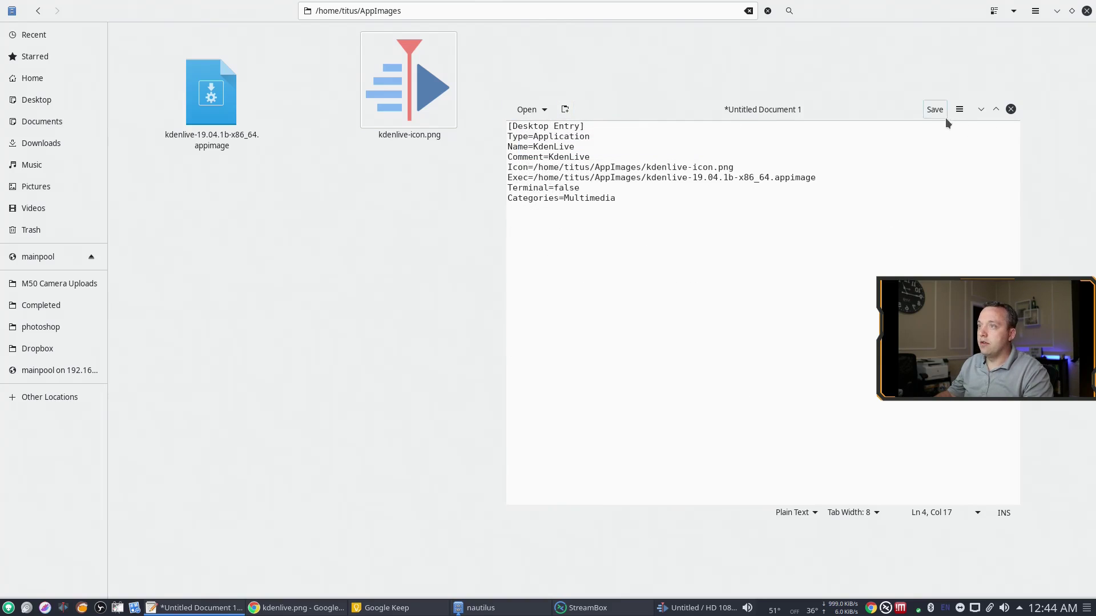
{"action": "left_click", "coordinate": [937, 113]}
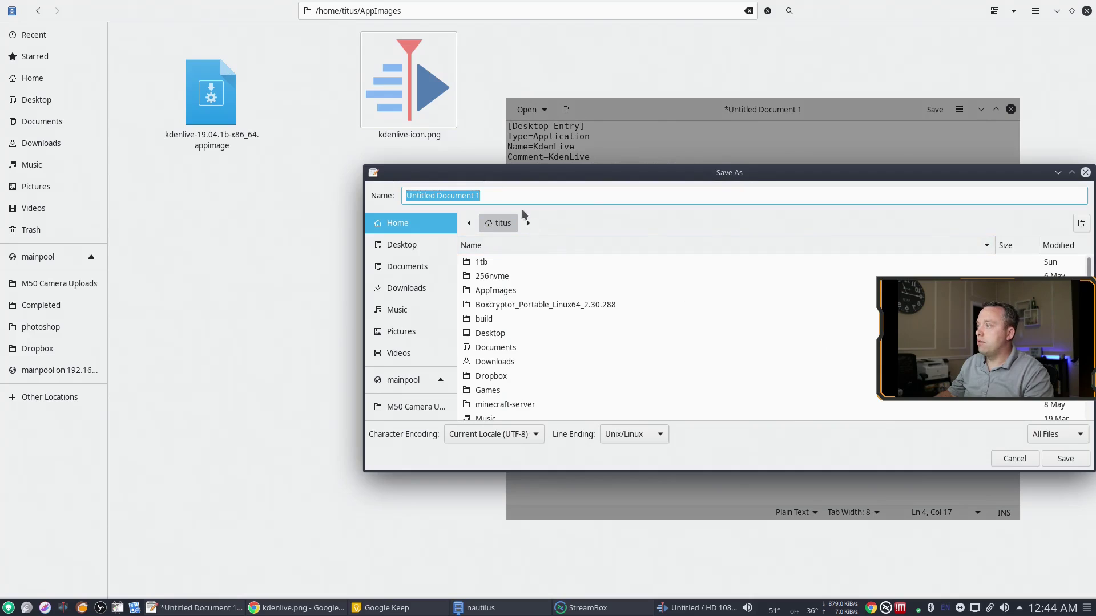
- Save the entry as kdenlive.desktop in ~/.local/share/applications, save again, and close gedit
{"action": "left_click", "coordinate": [530, 201]}
{"action": "left_click_drag", "start_coordinate": [530, 201], "coordinate": [313, 205]}
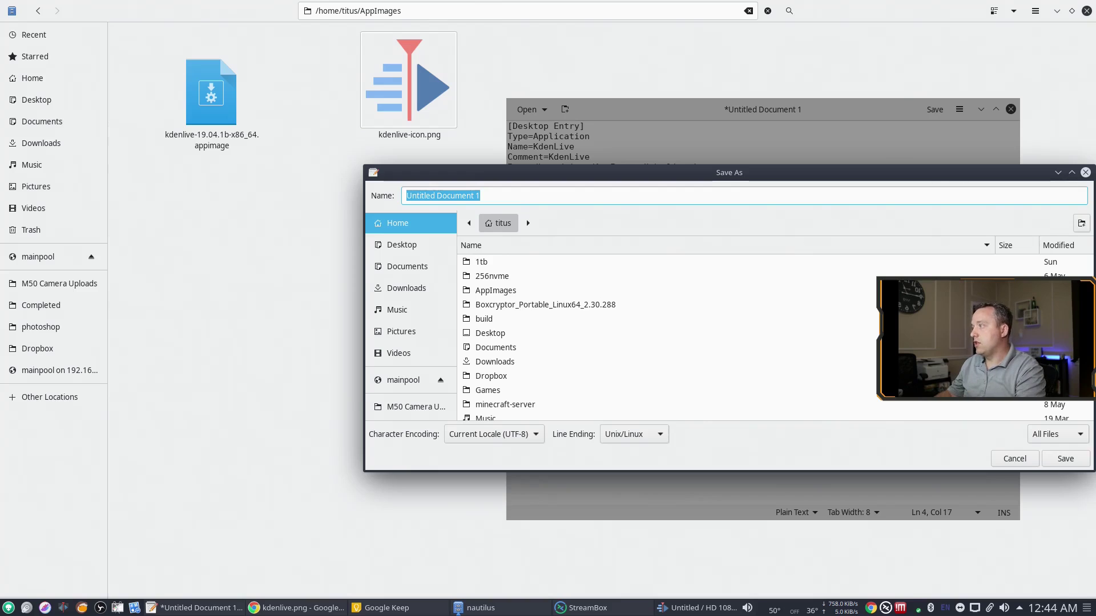
{"action": "type", "text": "."}
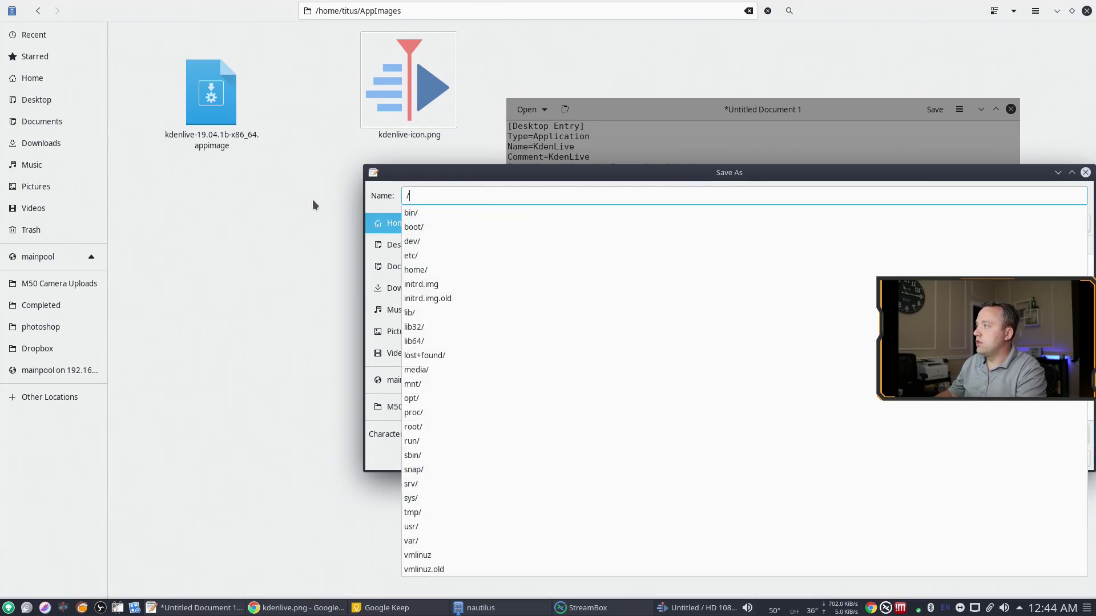
{"action": "type", "text": "loca"}
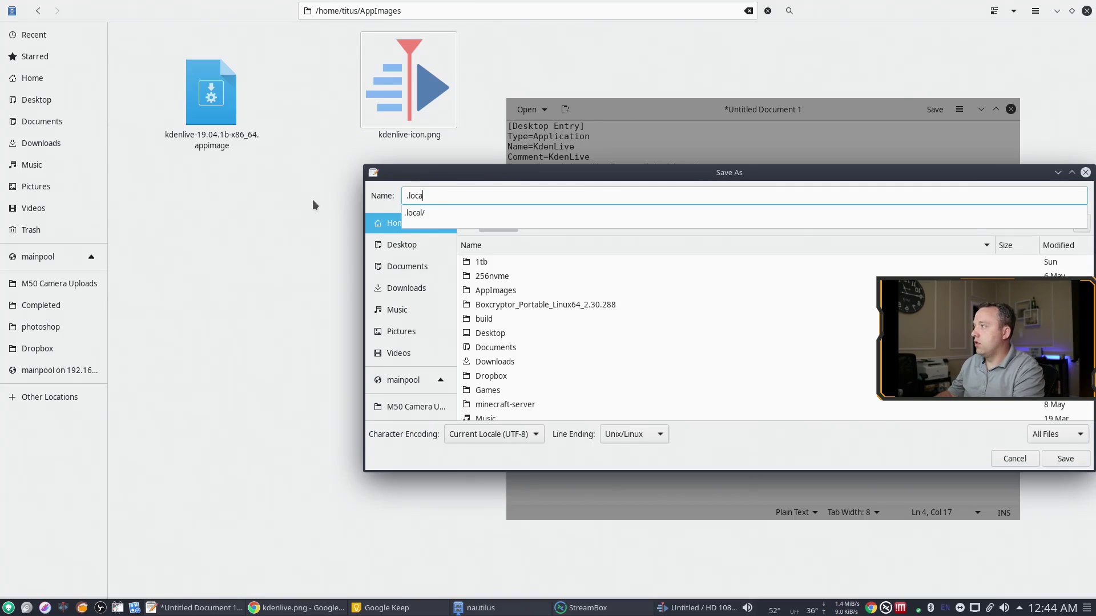
{"action": "type", "text": "l/share/app"}
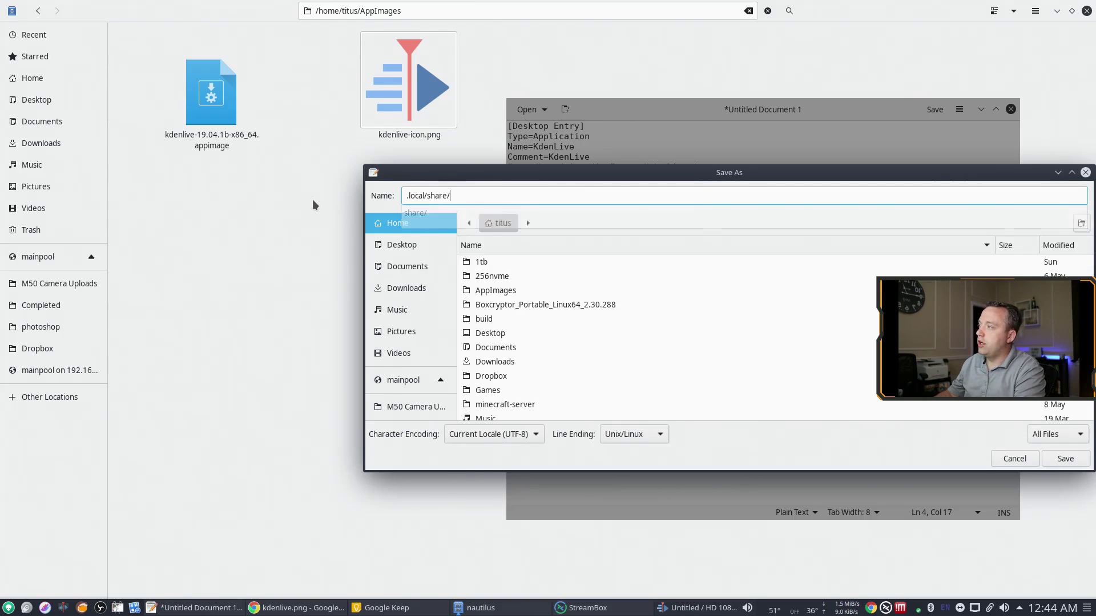
{"action": "key", "text": "Down"}
{"action": "key", "text": "Down"}
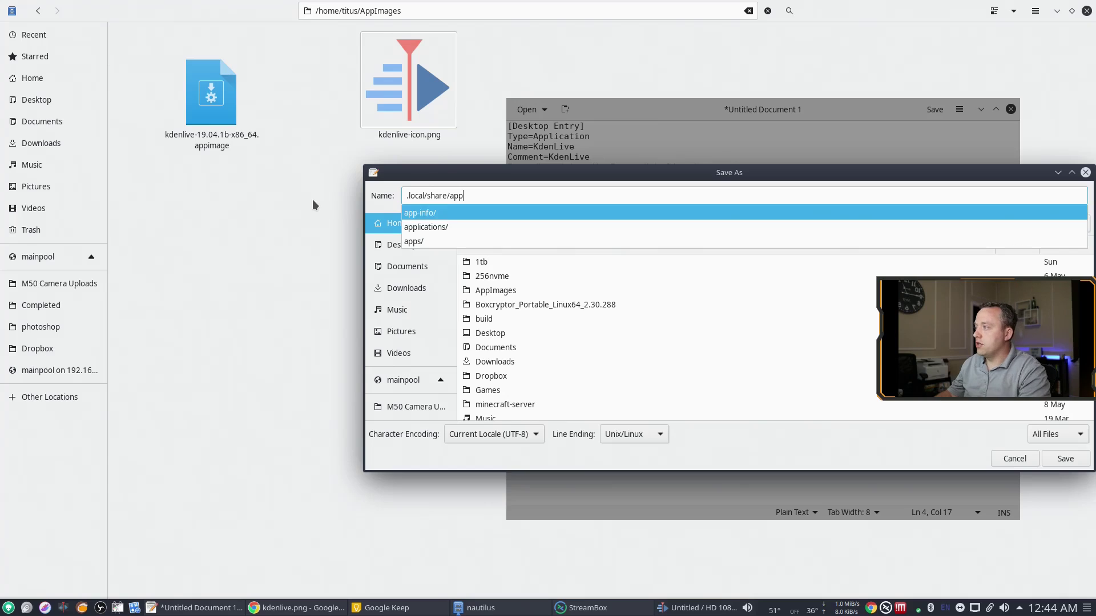
{"action": "key", "text": "Return"}
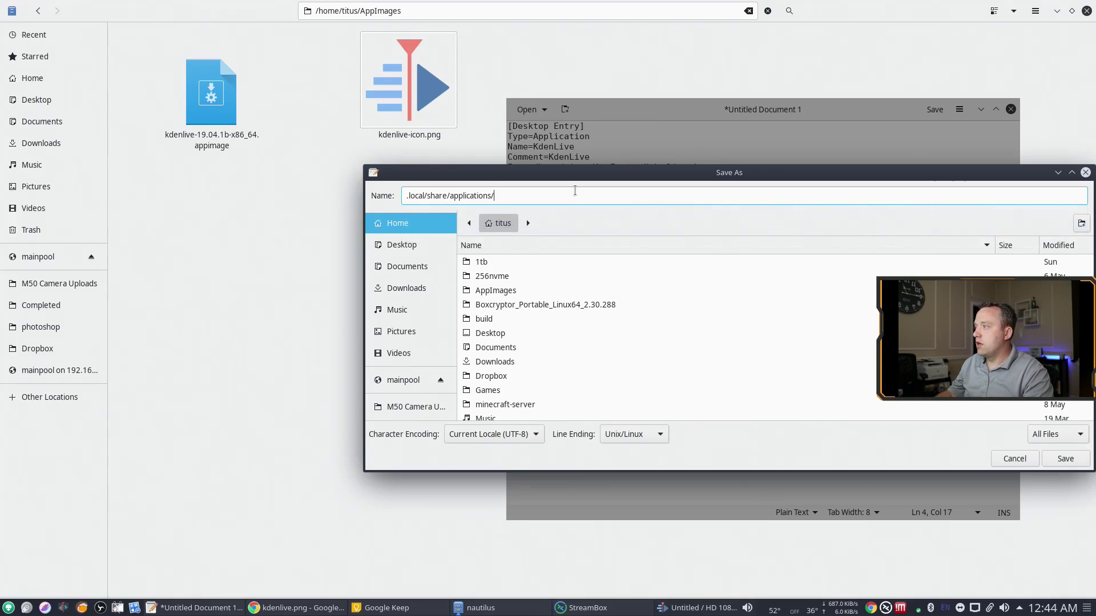
{"action": "type", "text": "kdenl"}
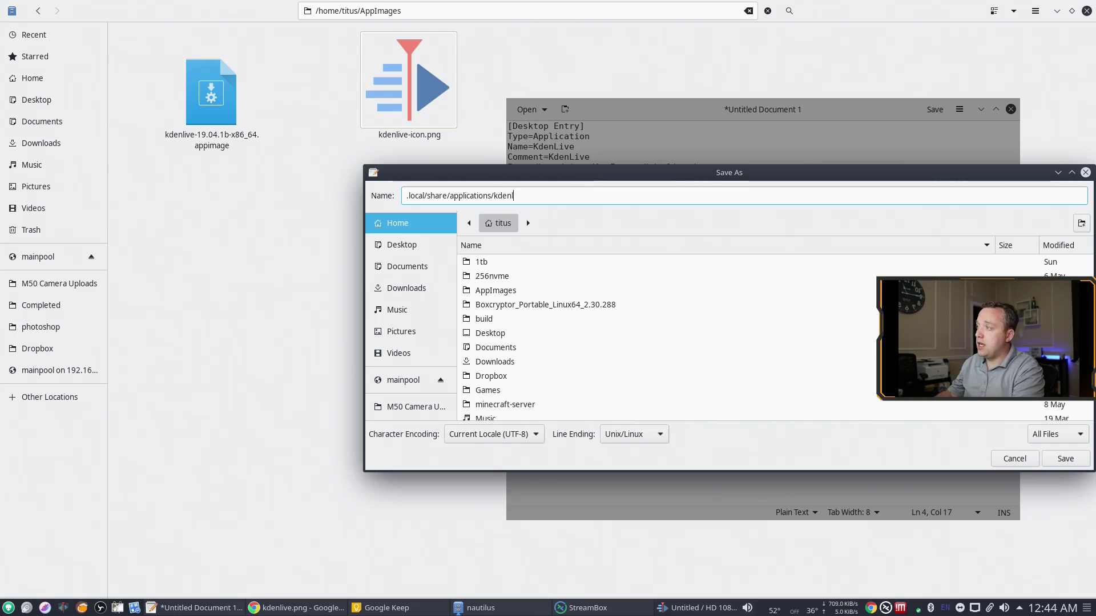
{"action": "type", "text": "ive.deskt"}
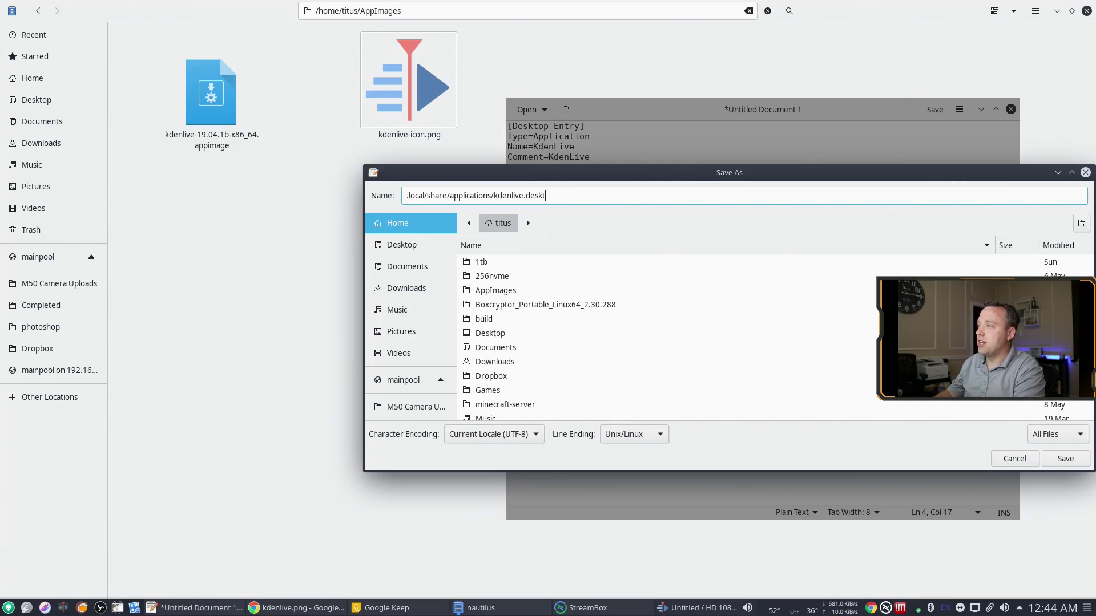
{"action": "type", "text": "op"}
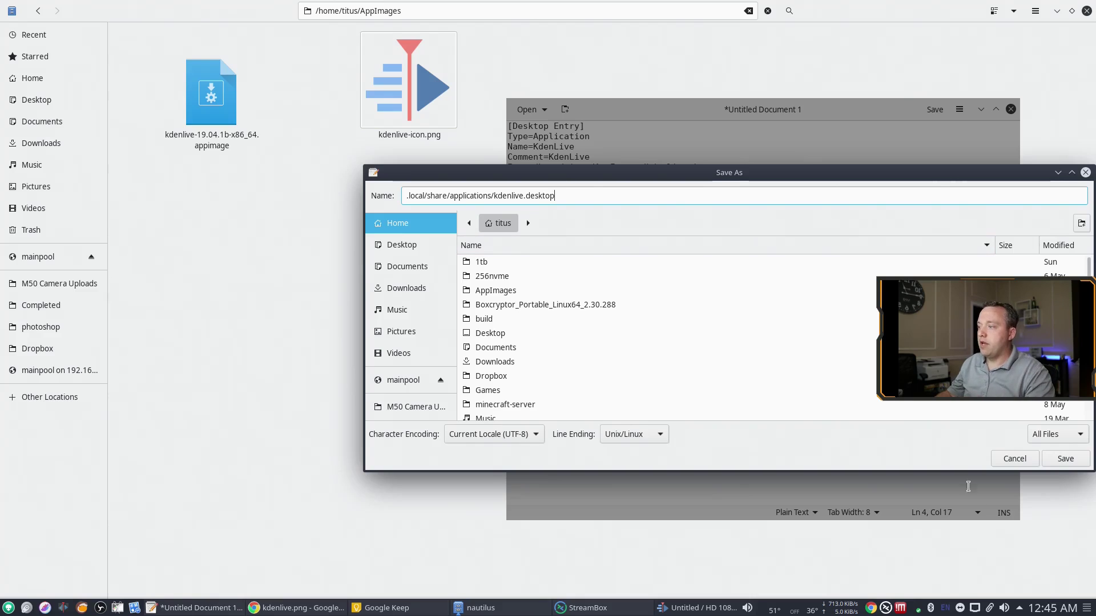
{"action": "left_click", "coordinate": [1081, 460]}
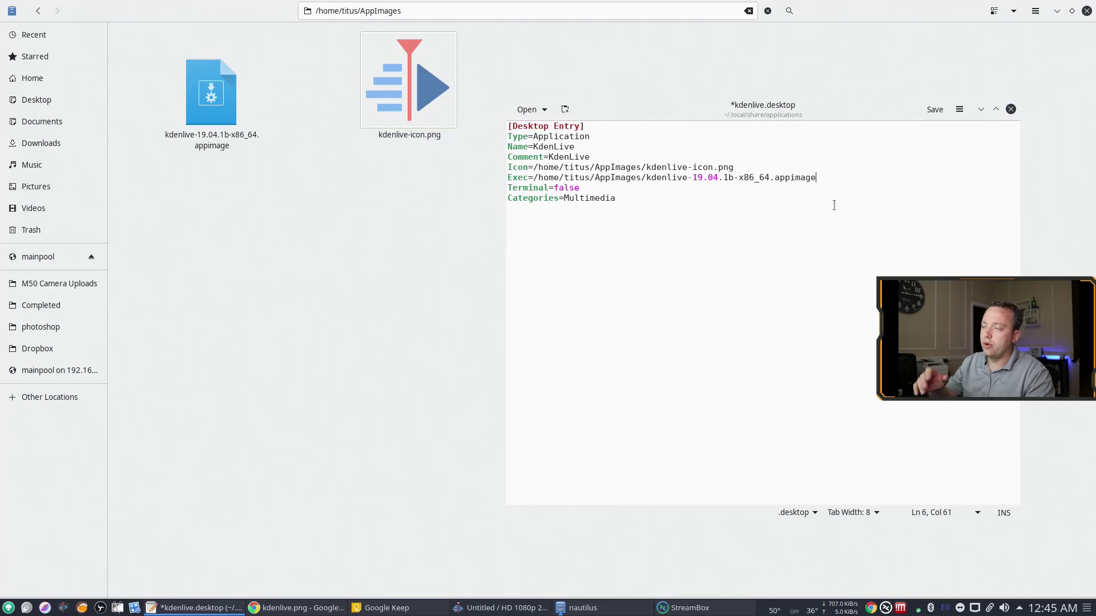
{"action": "left_click", "coordinate": [933, 110]}
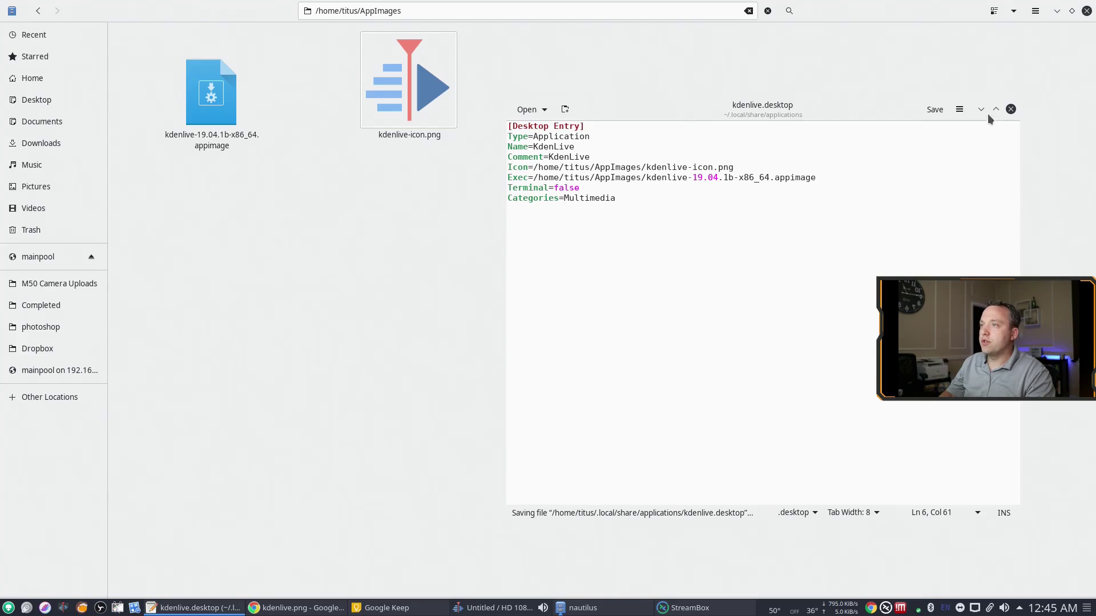
{"action": "left_click", "coordinate": [1010, 109]}
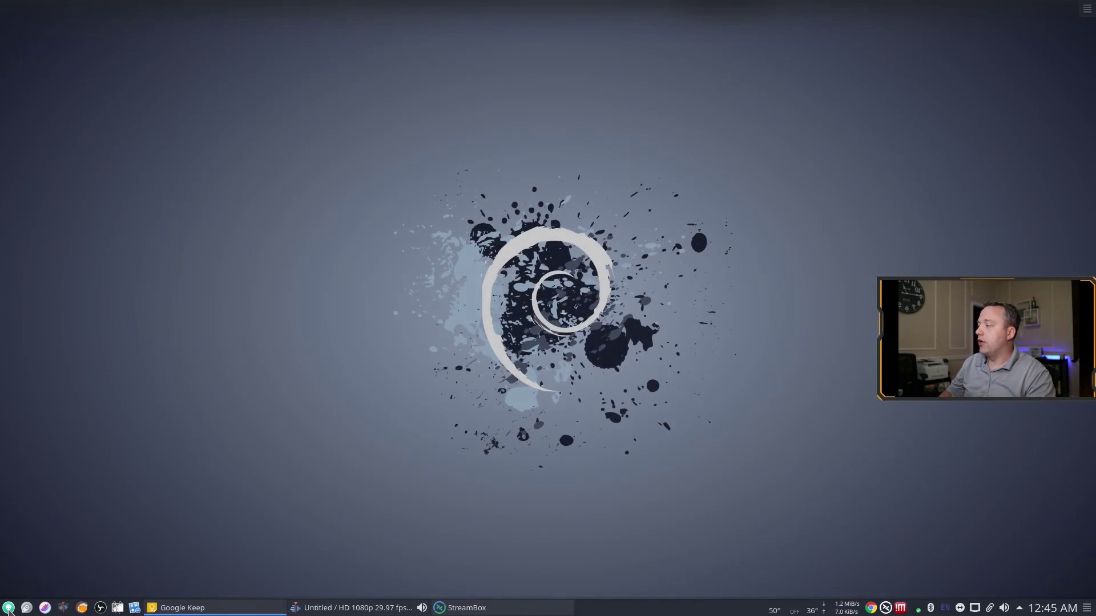
- Log out via the Application Menu's Power / Session options, then log back into Plasma
{"action": "left_click", "coordinate": [9, 608]}
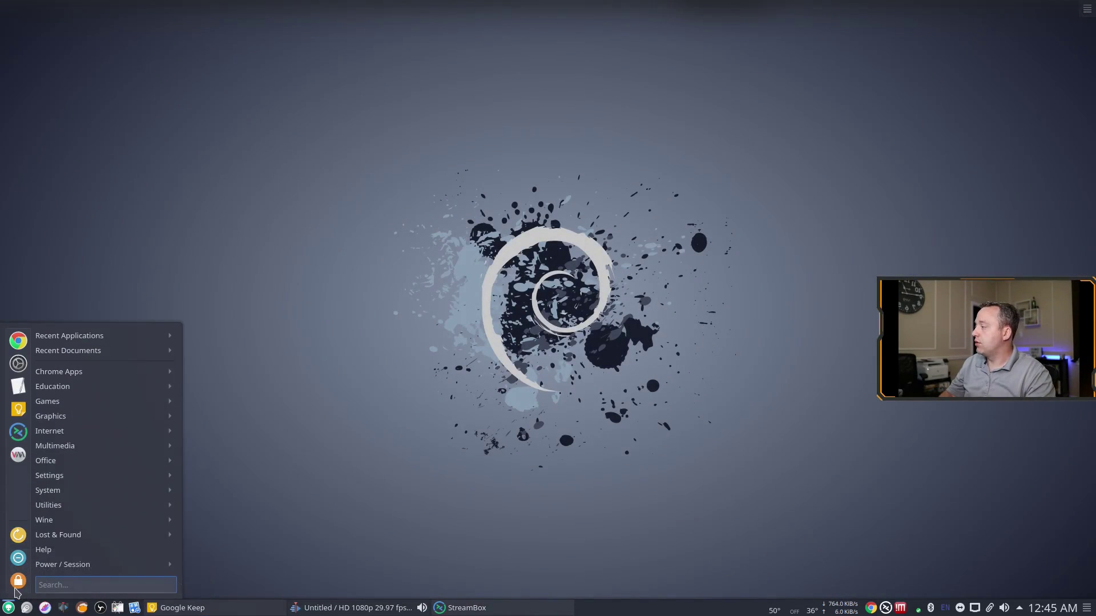
{"action": "left_click", "coordinate": [19, 535]}
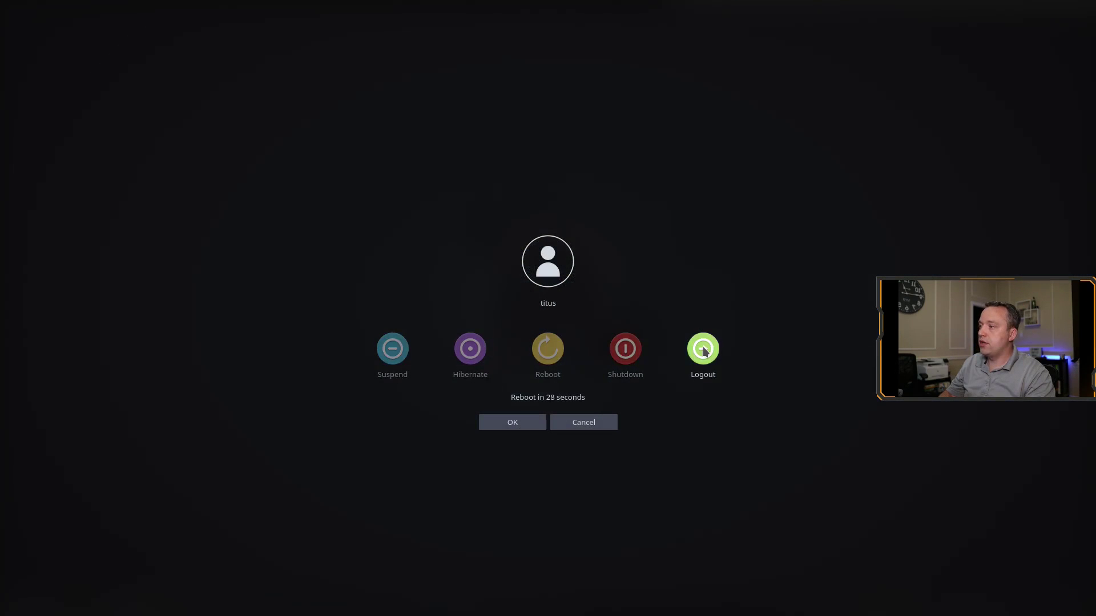
{"action": "left_click", "coordinate": [703, 349]}
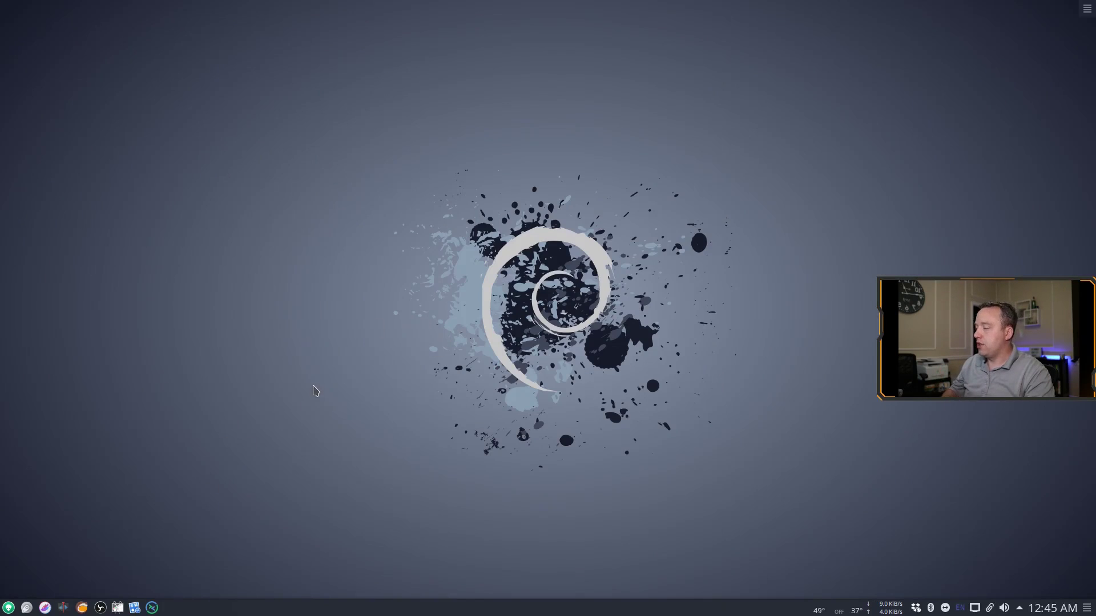
{"action": "key", "text": "alt+space"}
- Search 'kdenli' in KRunner, launch the KdenLive result, and move its window up-left
{"action": "type", "text": "kden"}
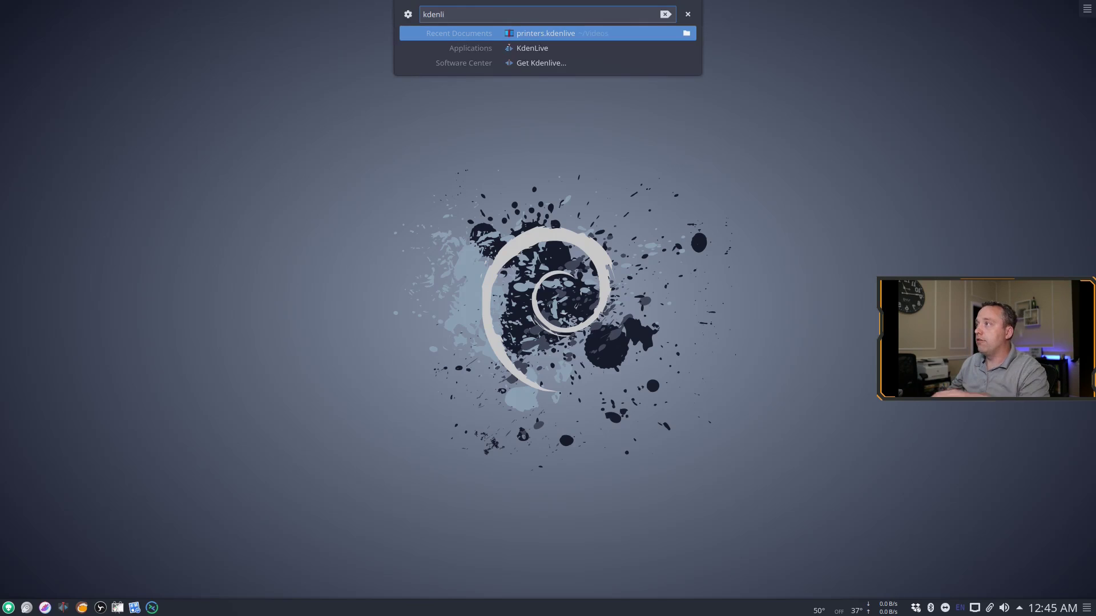
{"action": "type", "text": "li"}
{"action": "left_click", "coordinate": [543, 49]}
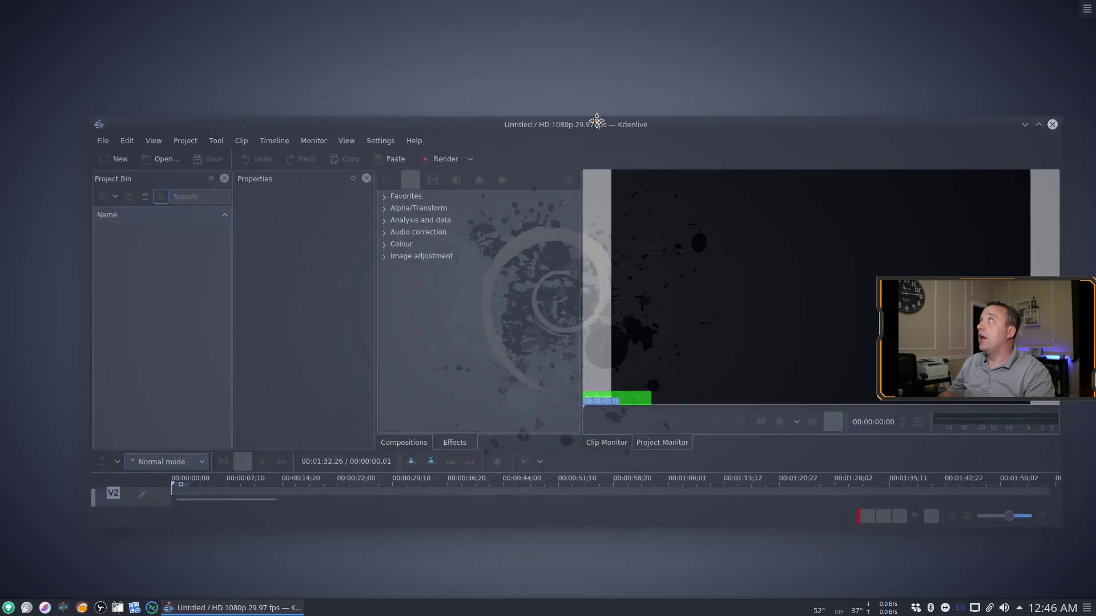
{"action": "left_click_drag", "start_coordinate": [595, 128], "coordinate": [501, 76]}
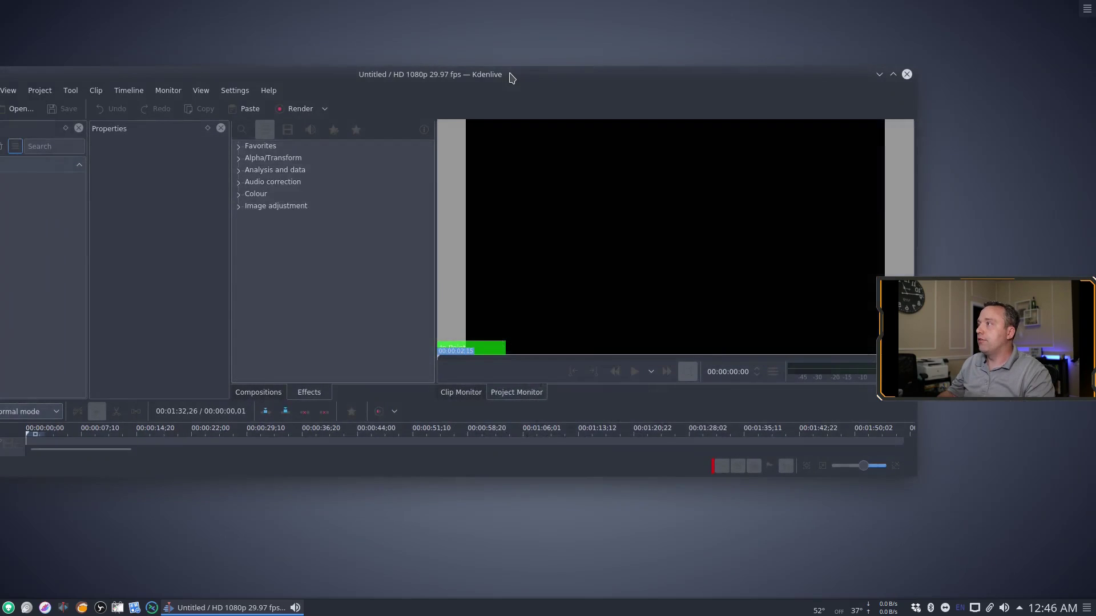
- Maximize the Kdenlive window by double-clicking its title bar
{"action": "double_click", "coordinate": [508, 76]}
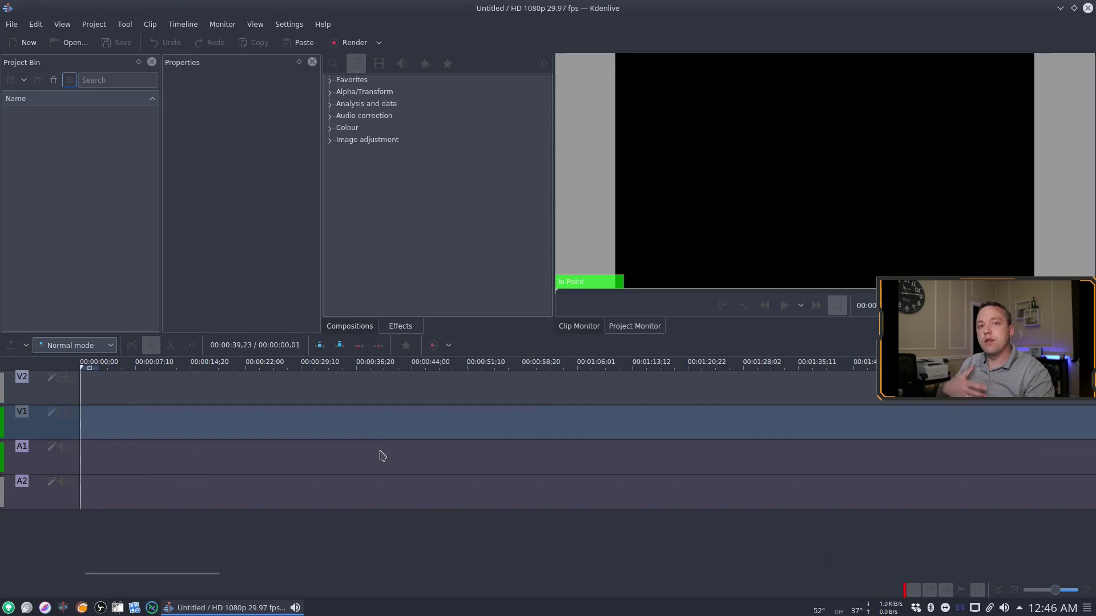